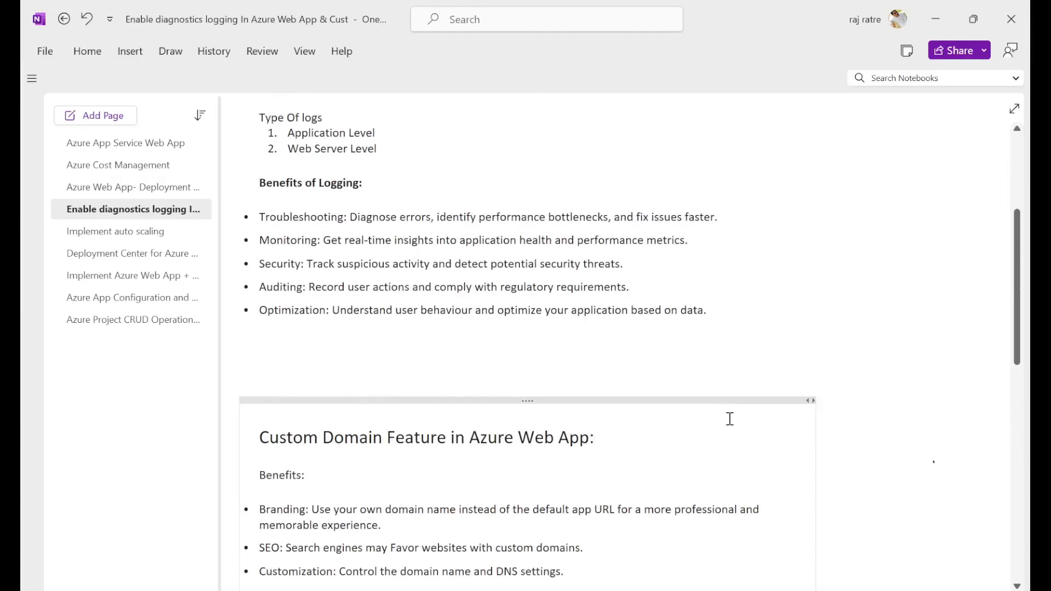
Step: Ink check marks and underlines around the Amazon example link and the samplewebapp.info domain name in the Custom Domain notes
{"action": "scroll", "coordinate": [729, 419], "scroll_direction": "up", "scroll_amount": 5}
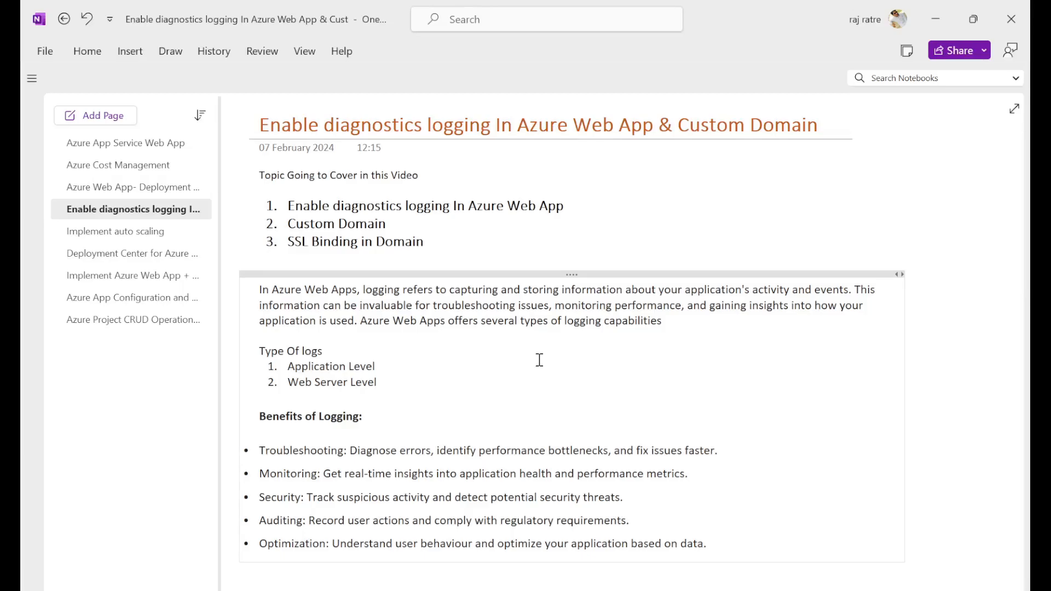
{"action": "scroll", "coordinate": [539, 359], "scroll_direction": "down", "scroll_amount": 6}
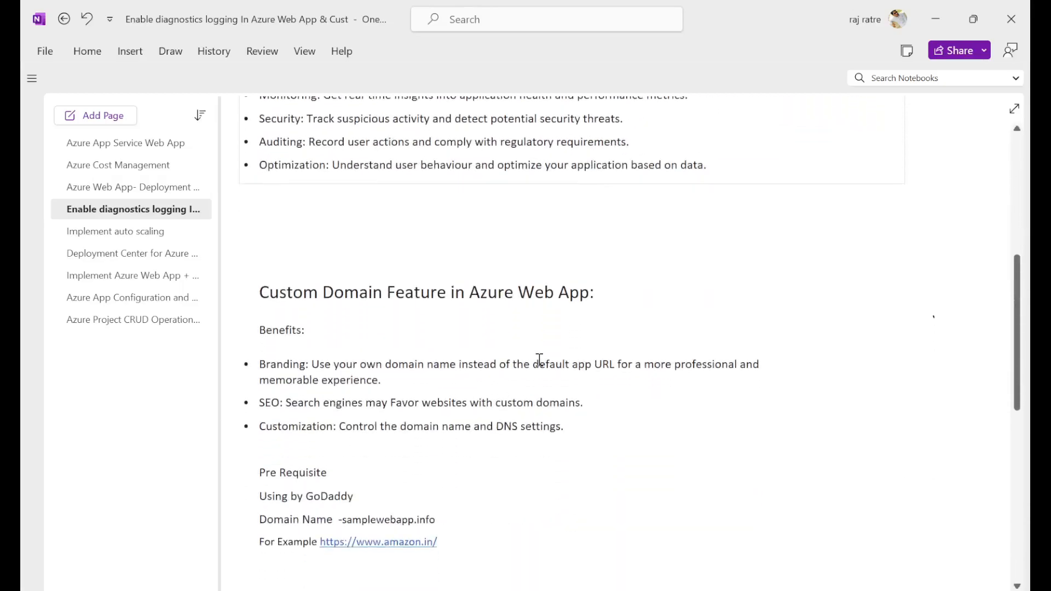
{"action": "scroll", "coordinate": [539, 360], "scroll_direction": "down", "scroll_amount": 2}
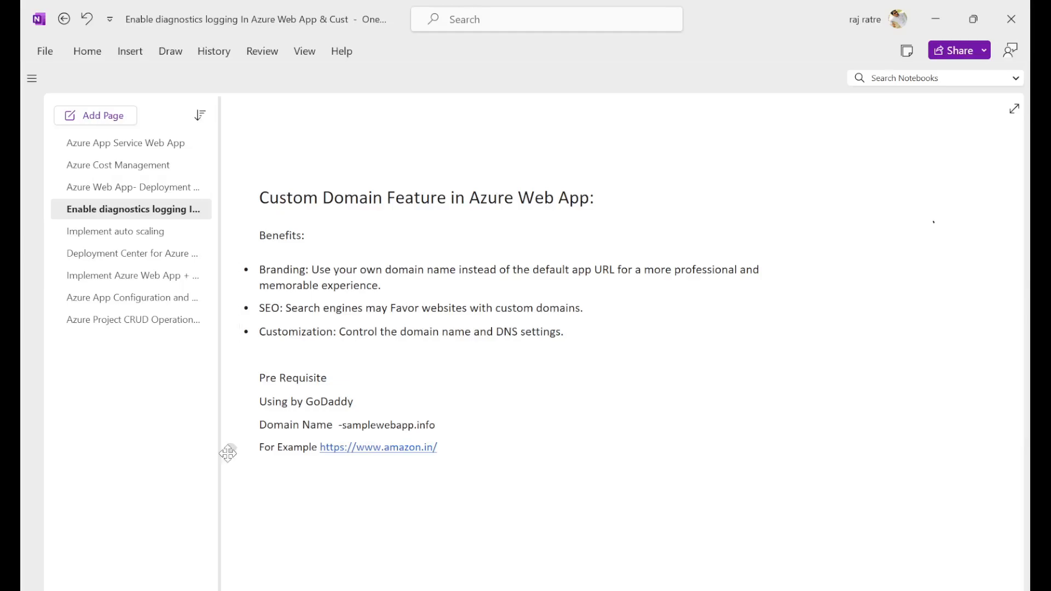
{"action": "left_click_drag", "start_coordinate": [242, 453], "coordinate": [303, 420]}
{"action": "left_click_drag", "start_coordinate": [388, 477], "coordinate": [466, 442]}
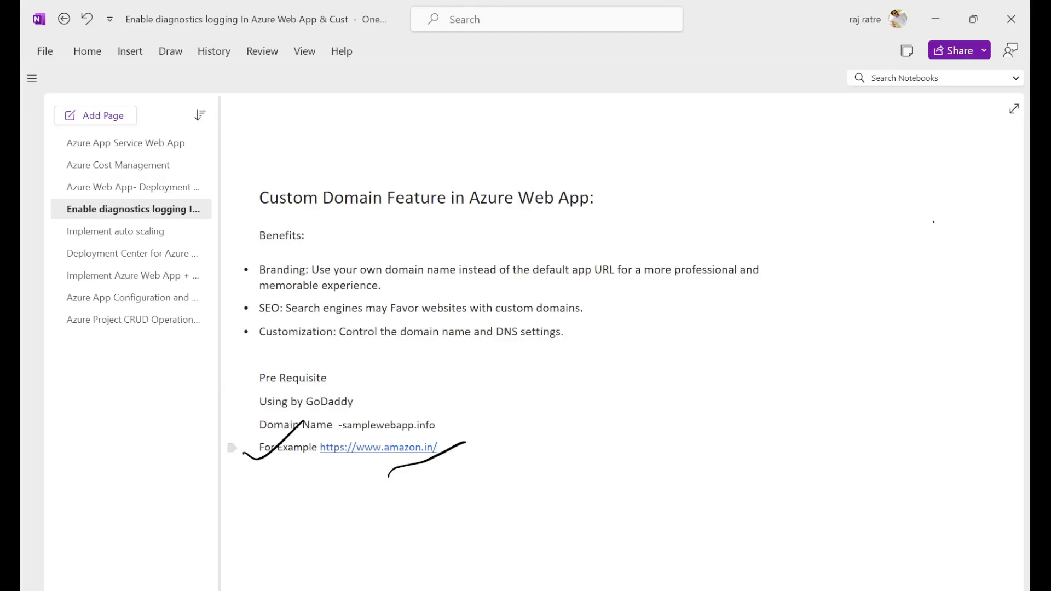
{"action": "left_click_drag", "start_coordinate": [392, 459], "coordinate": [435, 453]}
{"action": "left_click_drag", "start_coordinate": [442, 424], "coordinate": [500, 389]}
{"action": "left_click_drag", "start_coordinate": [434, 411], "coordinate": [476, 388]}
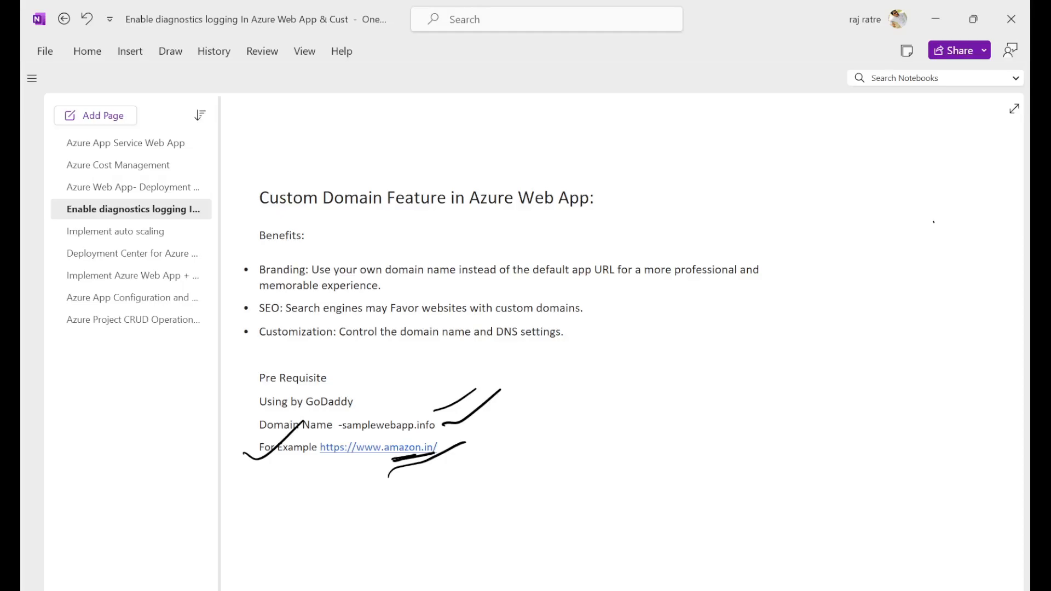
Step: Ink check marks beside the Branding and SEO benefits and the GoDaddy and domain name prerequisites
{"action": "left_click_drag", "start_coordinate": [234, 280], "coordinate": [285, 248]}
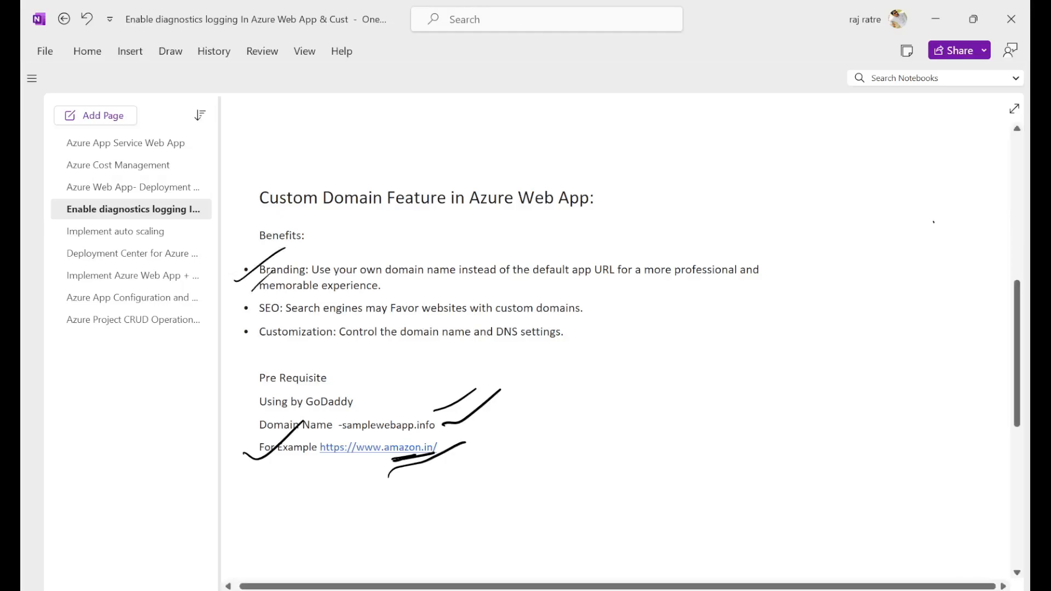
{"action": "left_click_drag", "start_coordinate": [240, 321], "coordinate": [296, 277]}
{"action": "left_click_drag", "start_coordinate": [246, 323], "coordinate": [297, 283]}
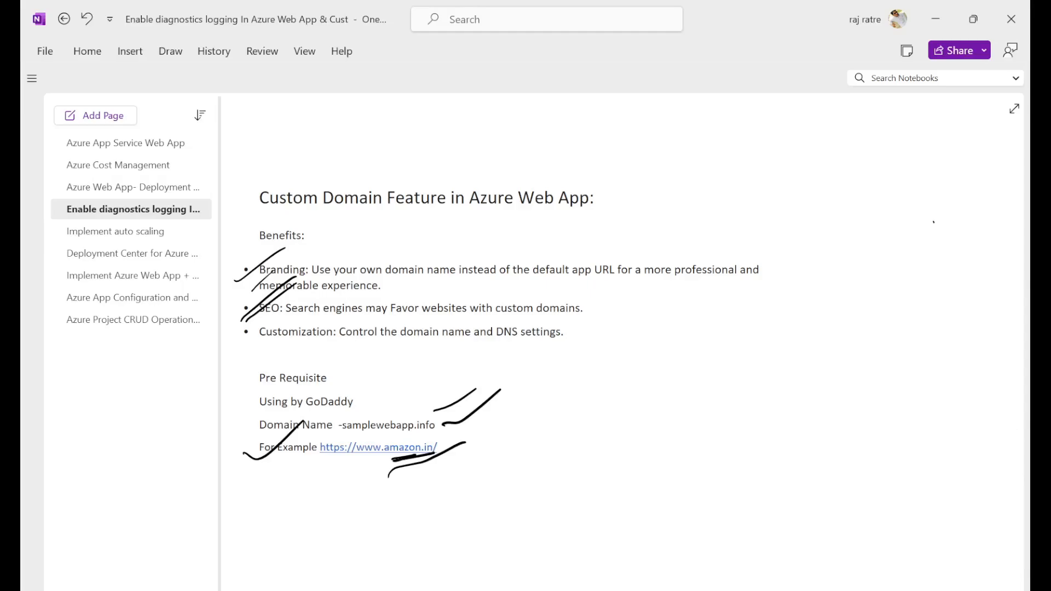
{"action": "left_click_drag", "start_coordinate": [594, 318], "coordinate": [636, 288]}
{"action": "left_click_drag", "start_coordinate": [589, 334], "coordinate": [644, 288]}
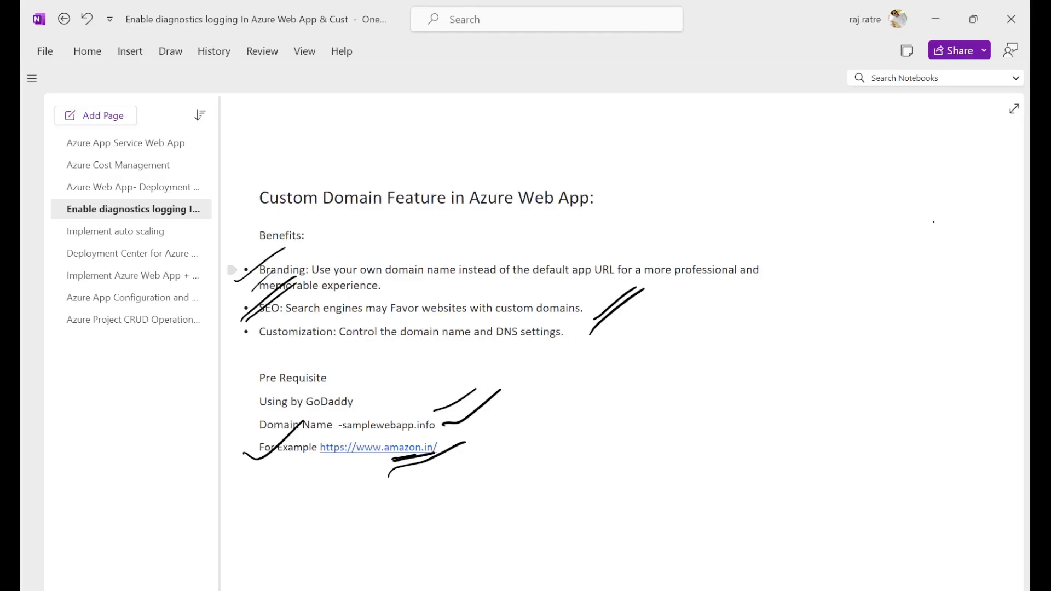
{"action": "left_click_drag", "start_coordinate": [364, 404], "coordinate": [409, 371]}
{"action": "left_click_drag", "start_coordinate": [432, 428], "coordinate": [484, 396]}
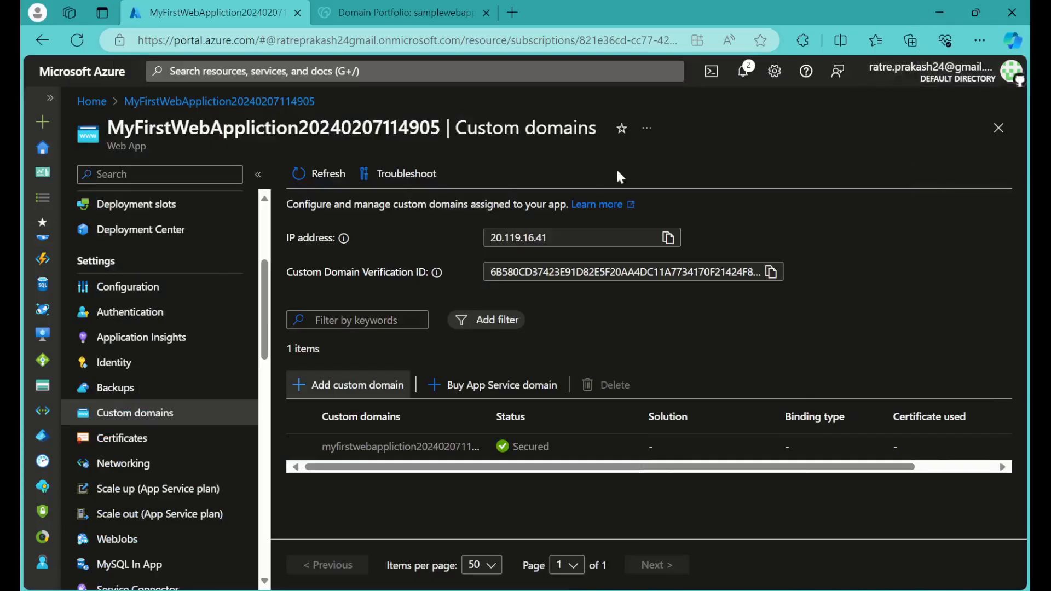
Step: Look over the web app's Custom domains page, then switch to GoDaddy and view the DNS page of samplewebapp.info
{"action": "scroll", "coordinate": [110, 363], "scroll_direction": "up", "scroll_amount": 4}
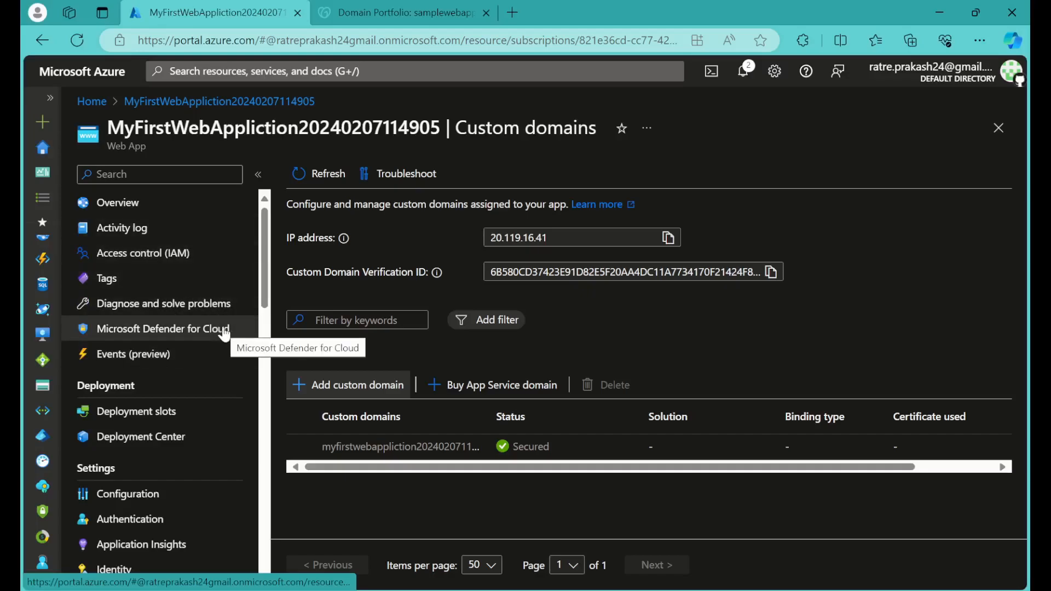
{"action": "scroll", "coordinate": [221, 336], "scroll_direction": "down", "scroll_amount": 3}
{"action": "scroll", "coordinate": [224, 337], "scroll_direction": "down", "scroll_amount": 3}
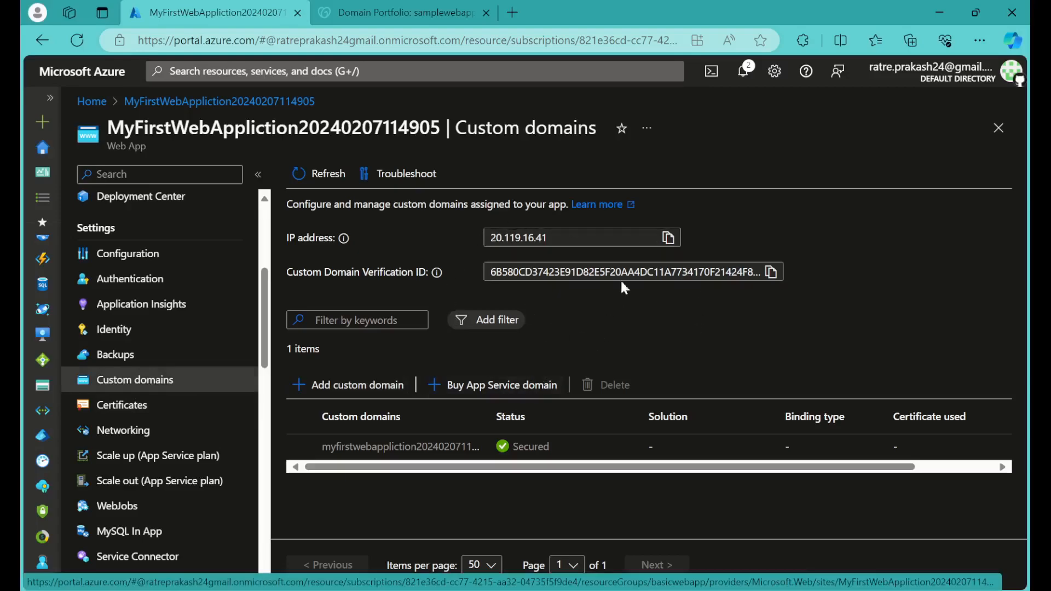
{"action": "left_click", "coordinate": [408, 8]}
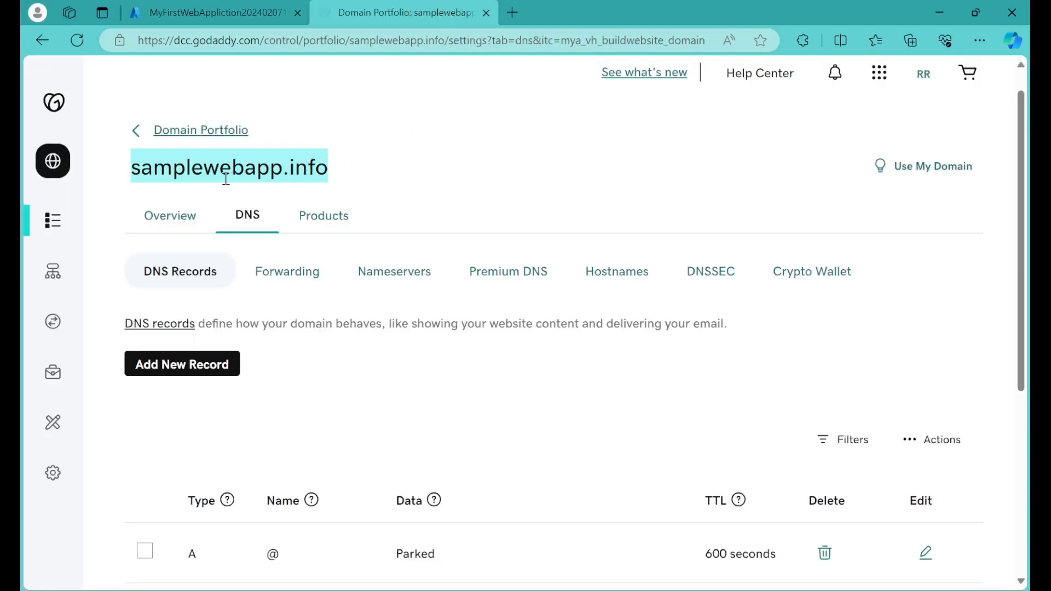
{"action": "left_click", "coordinate": [132, 175]}
{"action": "left_click_drag", "start_coordinate": [396, 179], "coordinate": [368, 177]}
{"action": "left_click", "coordinate": [421, 184]}
{"action": "left_click", "coordinate": [377, 168]}
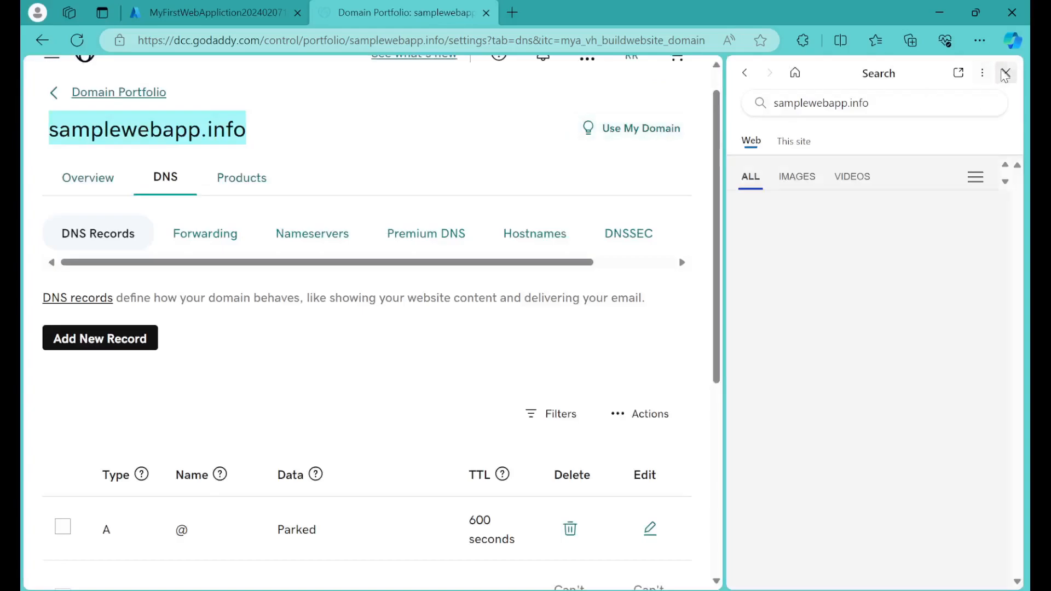
{"action": "left_click", "coordinate": [1005, 73]}
{"action": "left_click", "coordinate": [365, 163]}
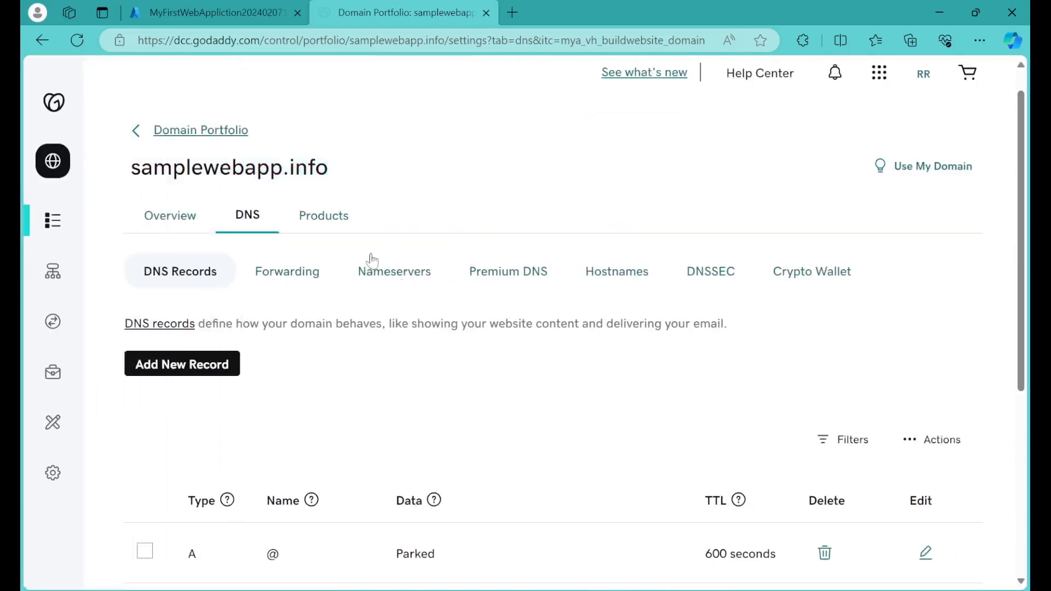
Step: Switch back to the Azure portal and view the form for adding a custom domain
{"action": "left_click", "coordinate": [207, 11]}
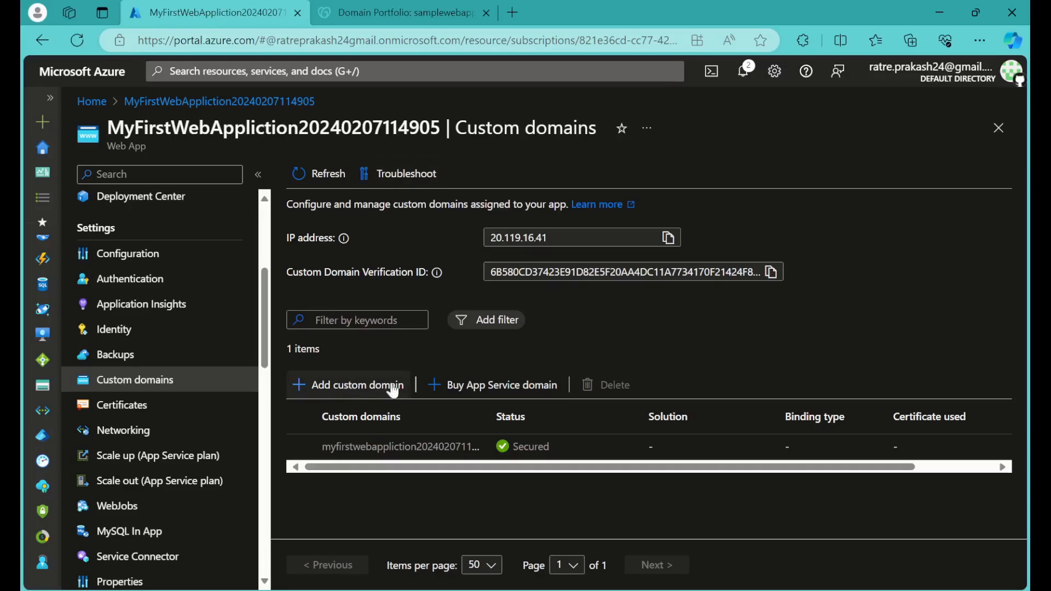
{"action": "left_click", "coordinate": [357, 389]}
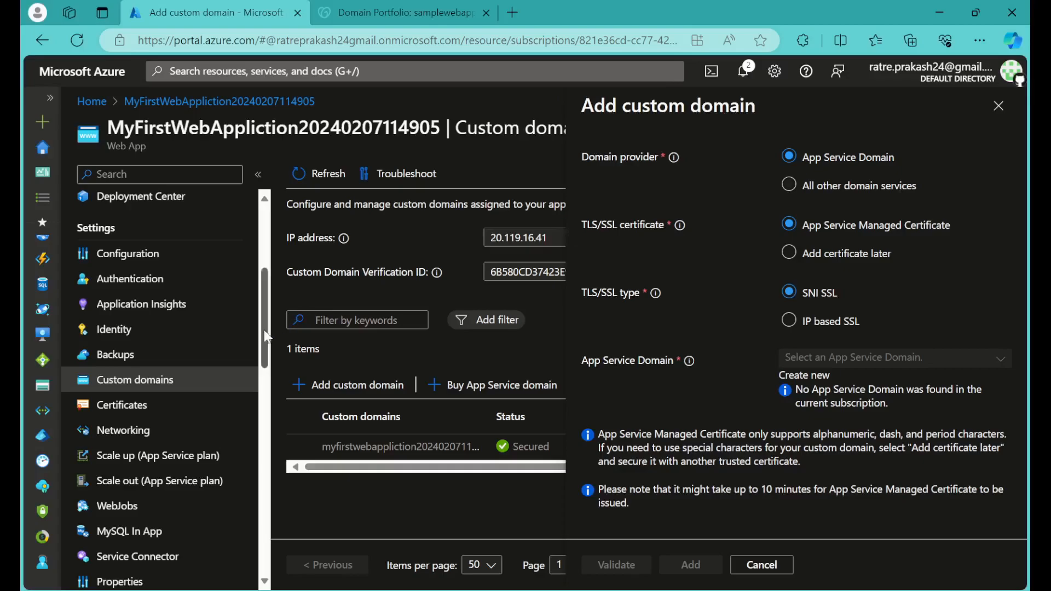
Step: Copy the web app's default domain from its overview and open that site in a new browser tab
{"action": "scroll", "coordinate": [149, 214], "scroll_direction": "up", "scroll_amount": 5}
{"action": "left_click", "coordinate": [148, 210]}
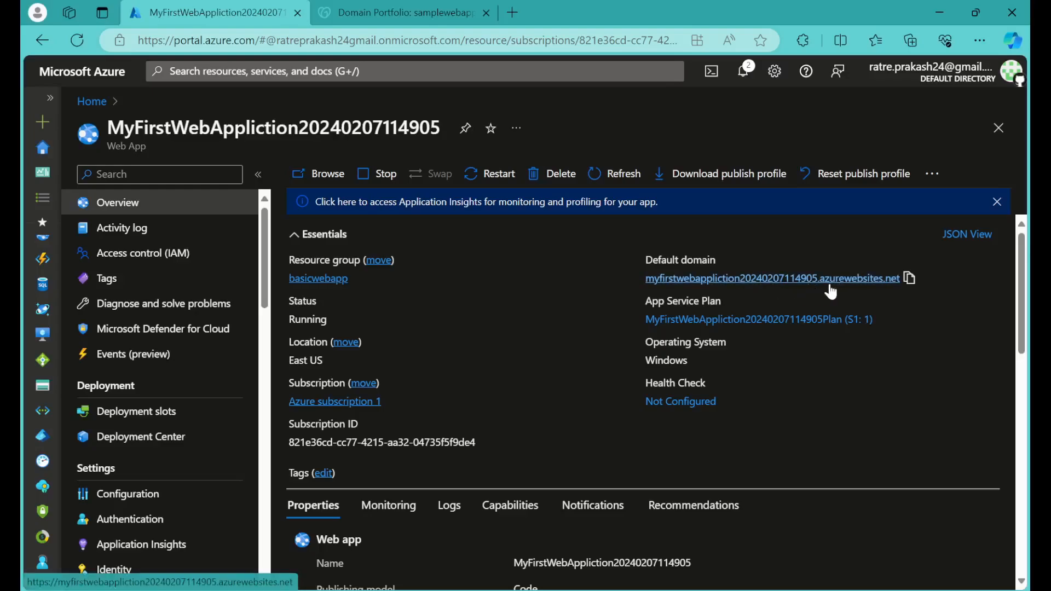
{"action": "left_click", "coordinate": [909, 279]}
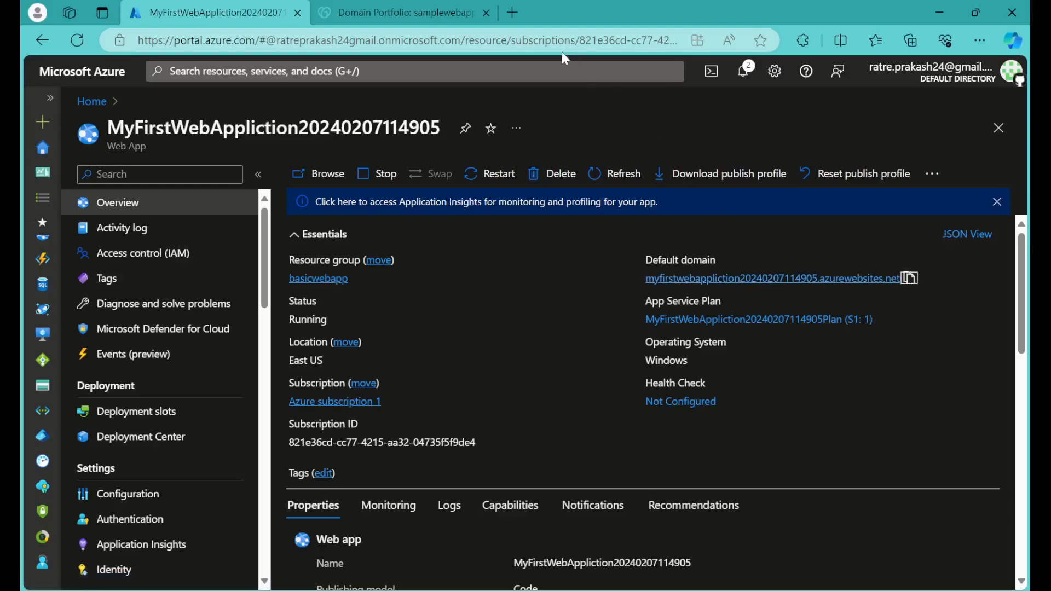
{"action": "left_click", "coordinate": [514, 13]}
{"action": "left_click", "coordinate": [494, 42]}
{"action": "key", "text": "ctrl+v"}
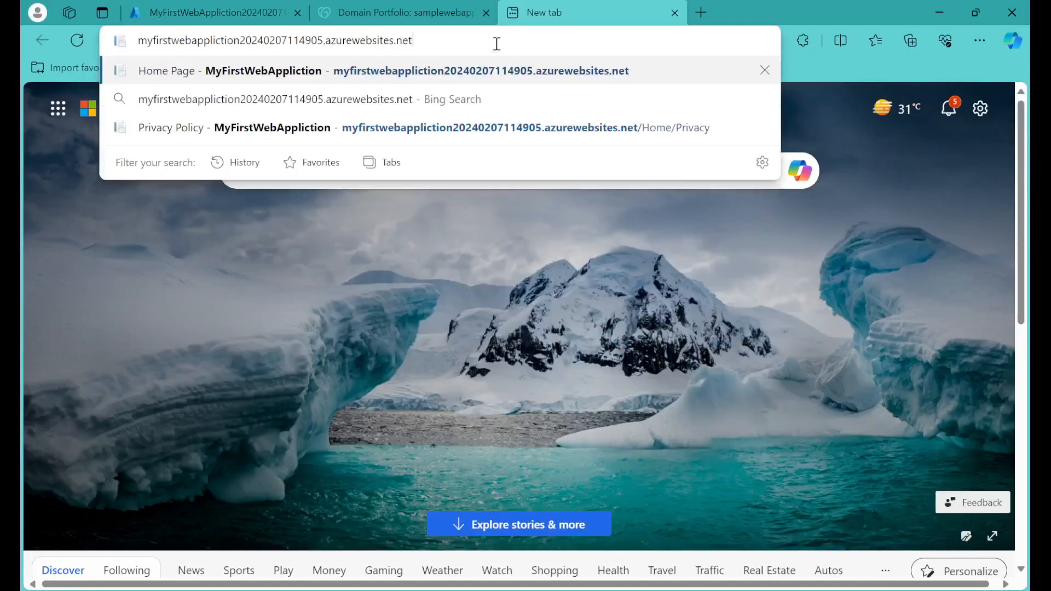
{"action": "key", "text": "Return"}
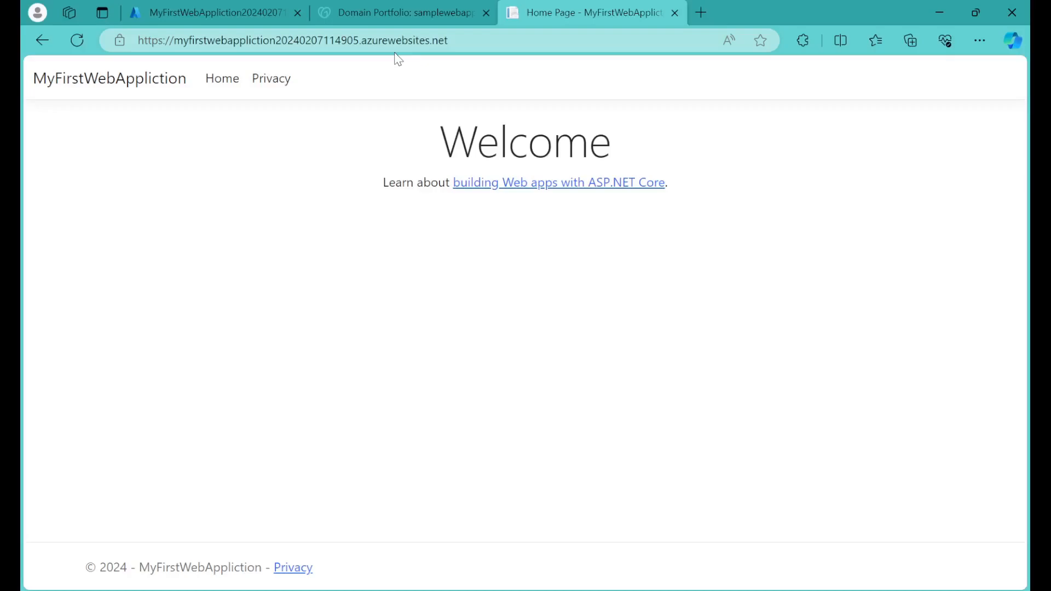
Step: Start adding a custom domain to the Azure web app with All other domain services as the domain provider
{"action": "left_click", "coordinate": [237, 21]}
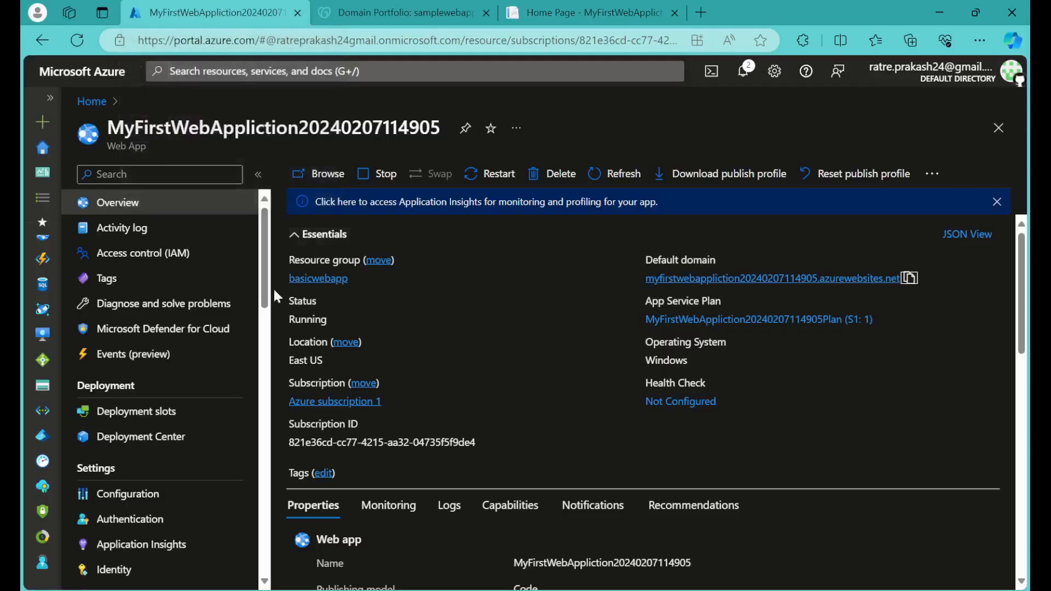
{"action": "scroll", "coordinate": [222, 386], "scroll_direction": "down", "scroll_amount": 5}
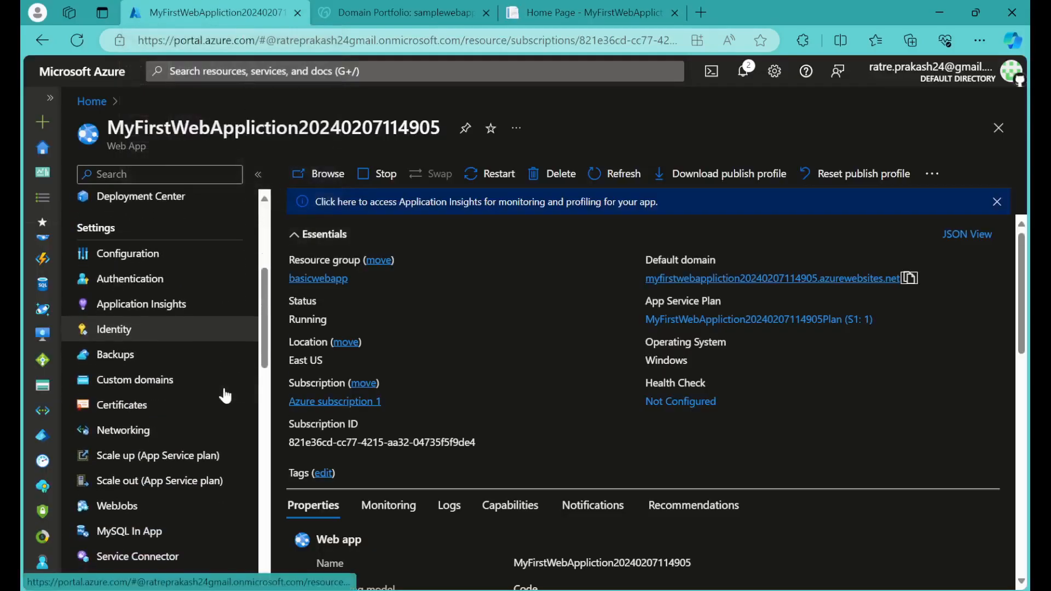
{"action": "left_click", "coordinate": [180, 383]}
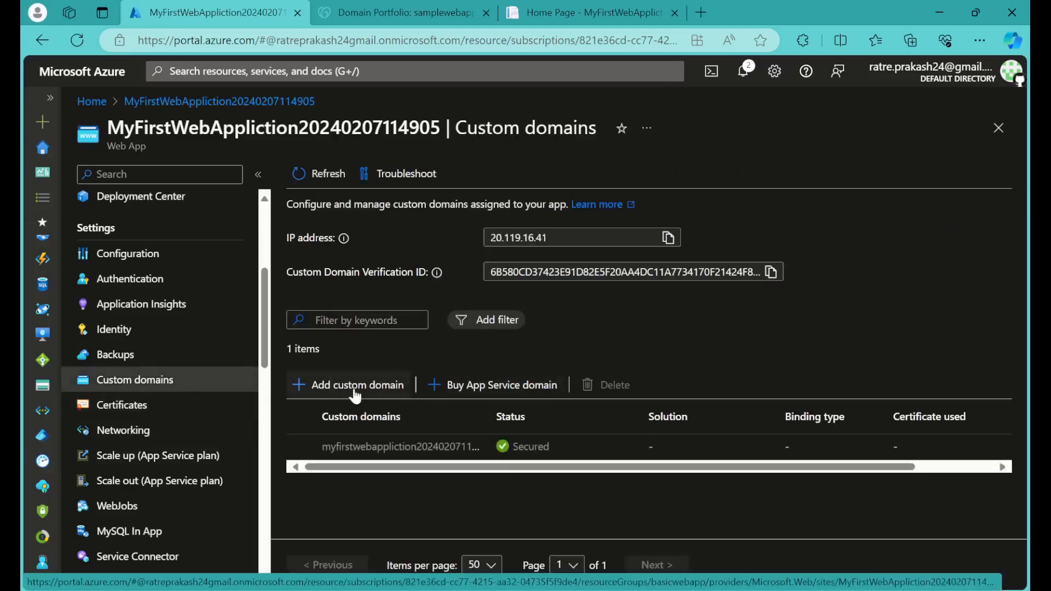
{"action": "left_click", "coordinate": [351, 384]}
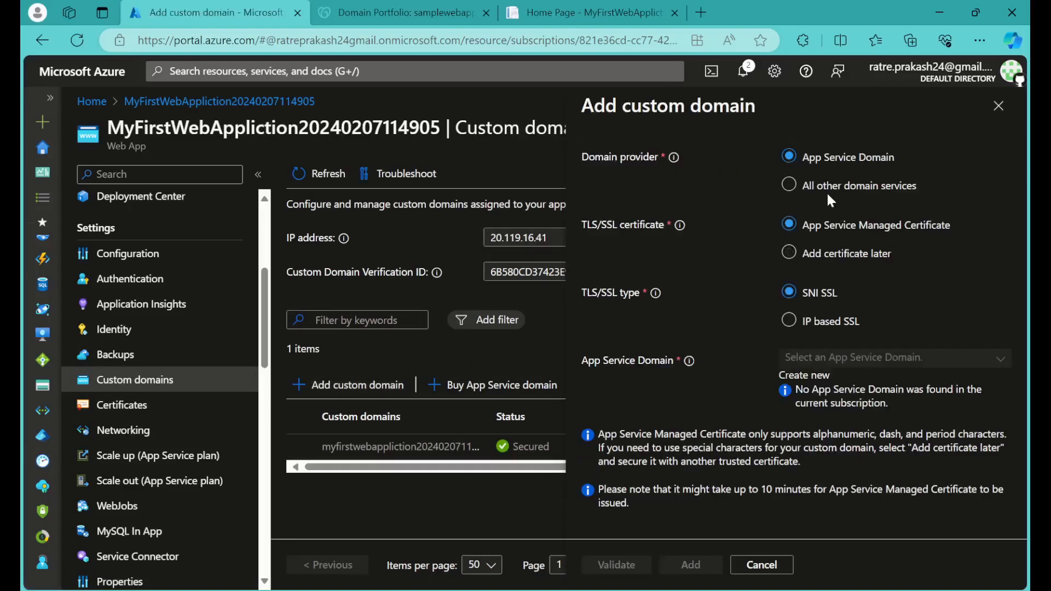
{"action": "left_click", "coordinate": [825, 189]}
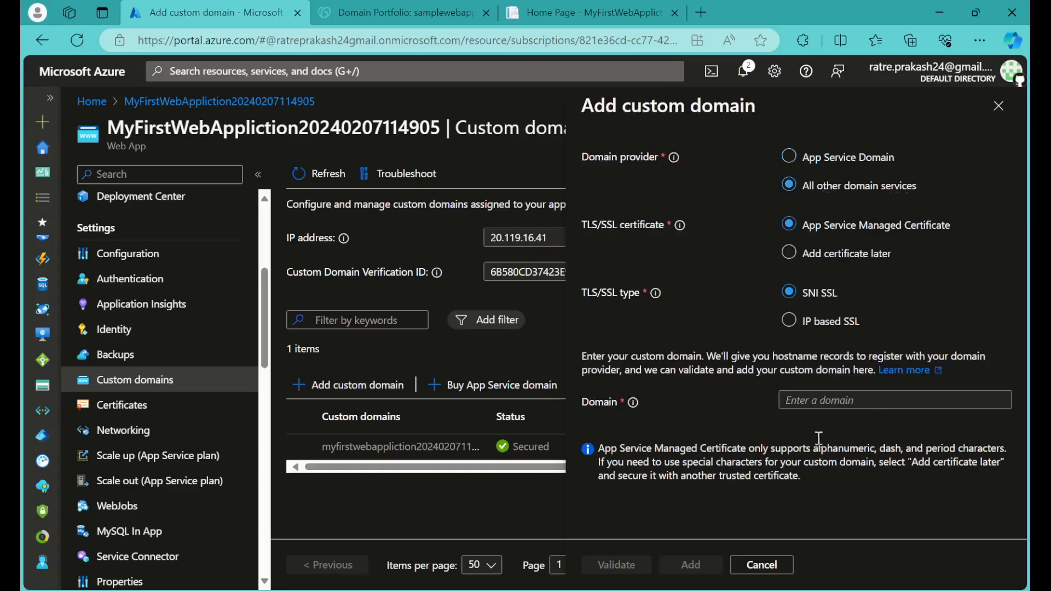
Step: Copy the domain name from GoDaddy and enter samplewebapp.info as the custom domain in Azure
{"action": "left_click", "coordinate": [812, 405]}
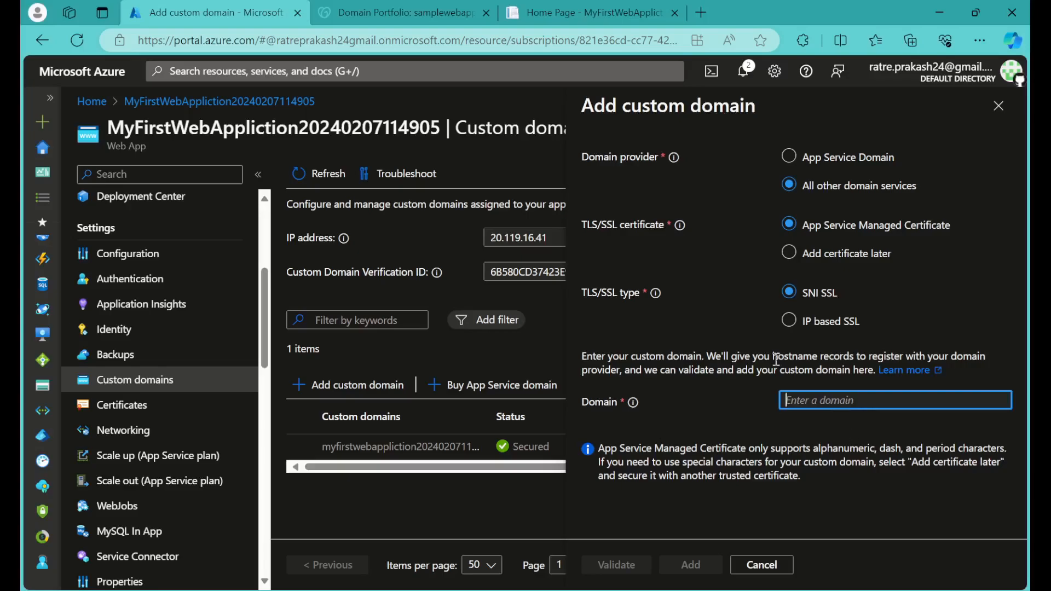
{"action": "left_click", "coordinate": [413, 8]}
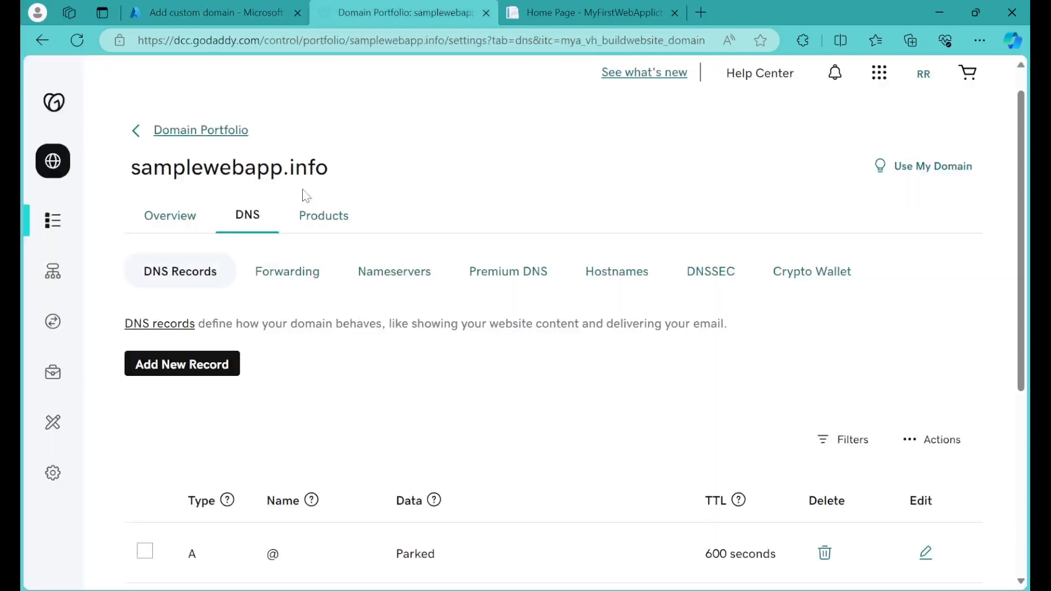
{"action": "left_click_drag", "start_coordinate": [335, 171], "coordinate": [132, 166]}
{"action": "key", "text": "ctrl+c"}
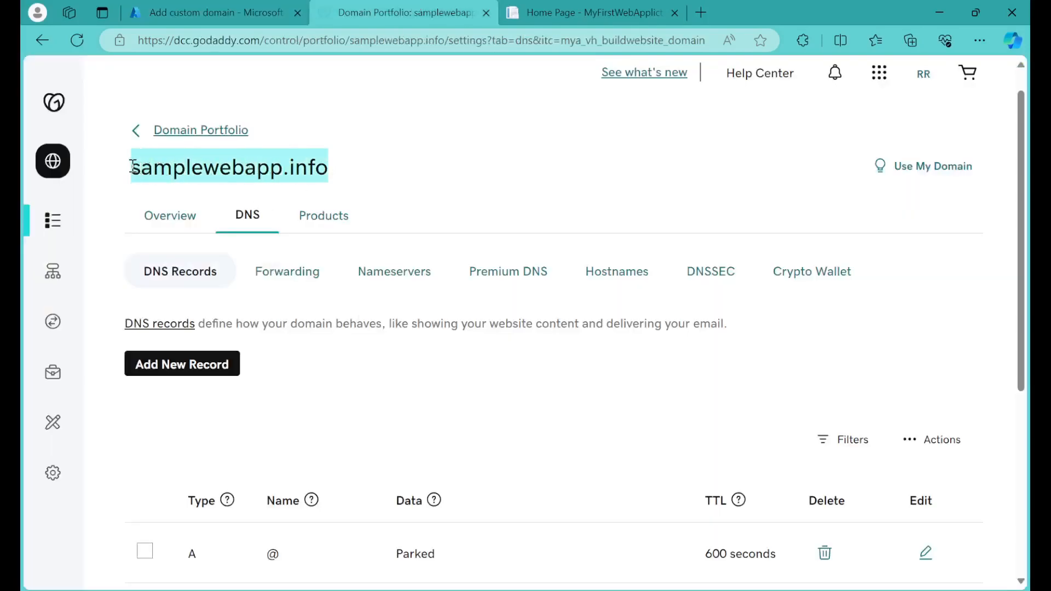
{"action": "left_click", "coordinate": [228, 8]}
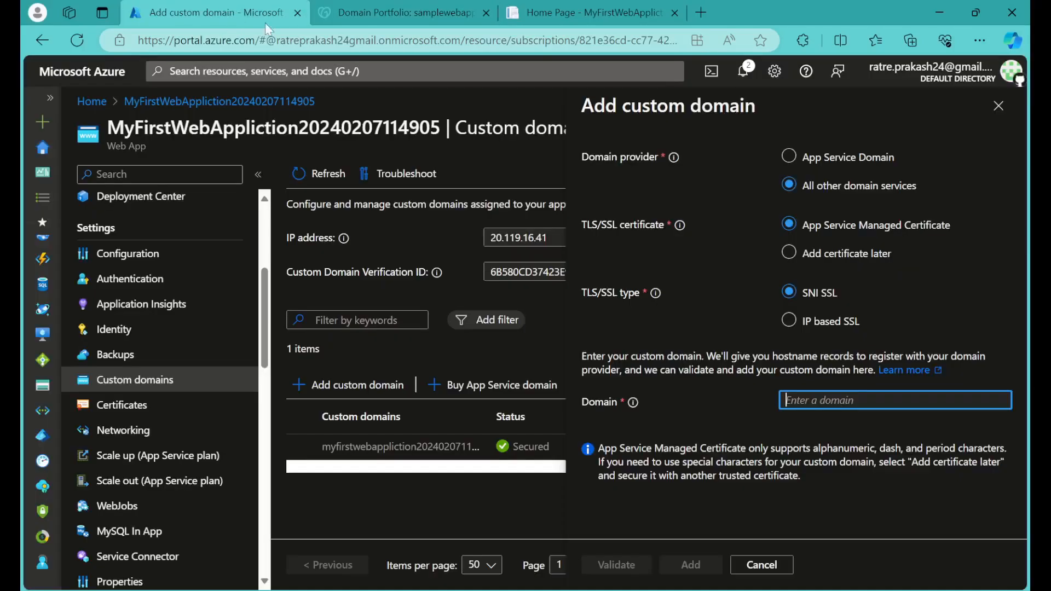
{"action": "key", "text": "ctrl+v"}
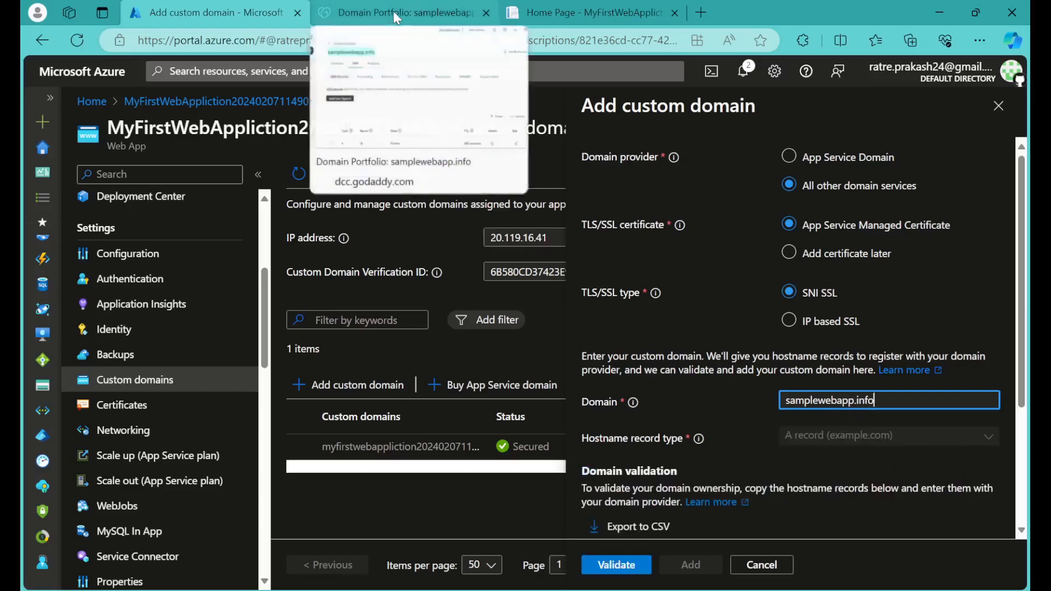
Step: Switch to GoDaddy and examine the existing DNS records of samplewebapp.info
{"action": "left_click", "coordinate": [395, 16]}
{"action": "left_click", "coordinate": [393, 182]}
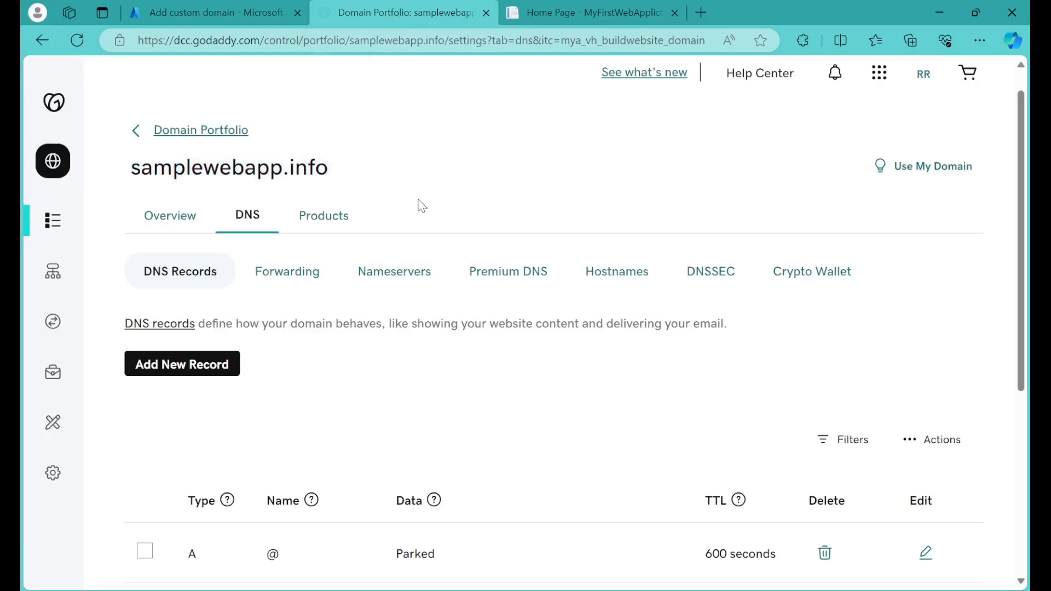
{"action": "scroll", "coordinate": [458, 219], "scroll_direction": "down", "scroll_amount": 2}
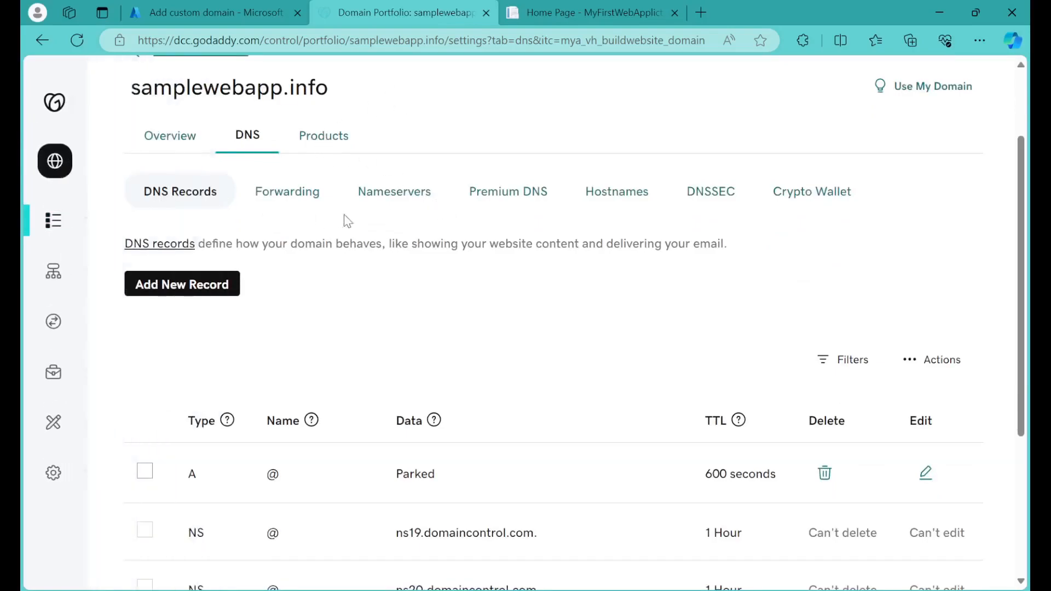
Step: Return to the Azure portal and validate samplewebapp.info against its required A and TXT hostname records
{"action": "left_click", "coordinate": [222, 8]}
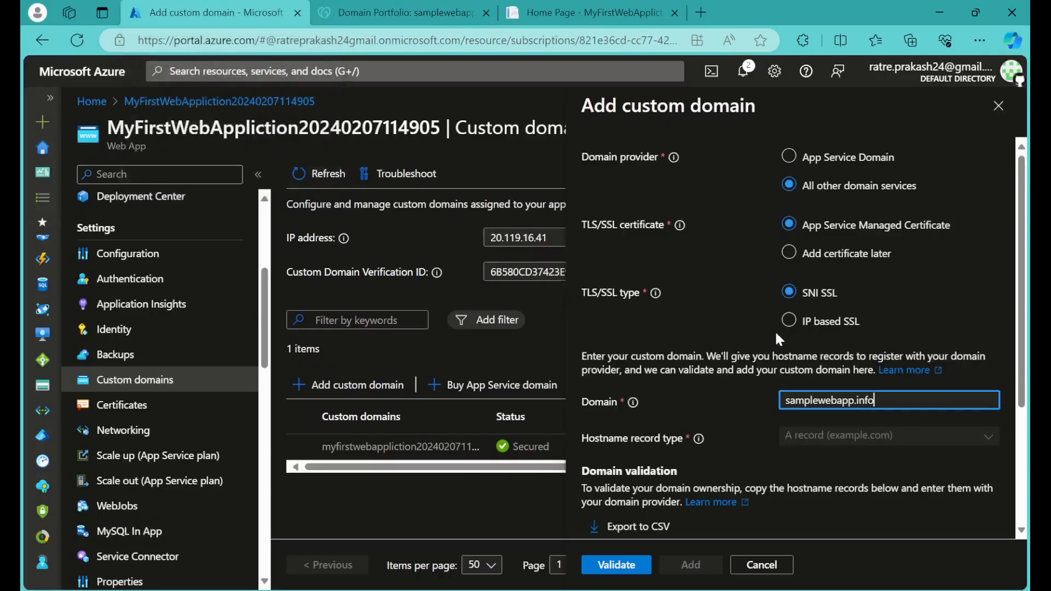
{"action": "scroll", "coordinate": [774, 333], "scroll_direction": "down", "scroll_amount": 3}
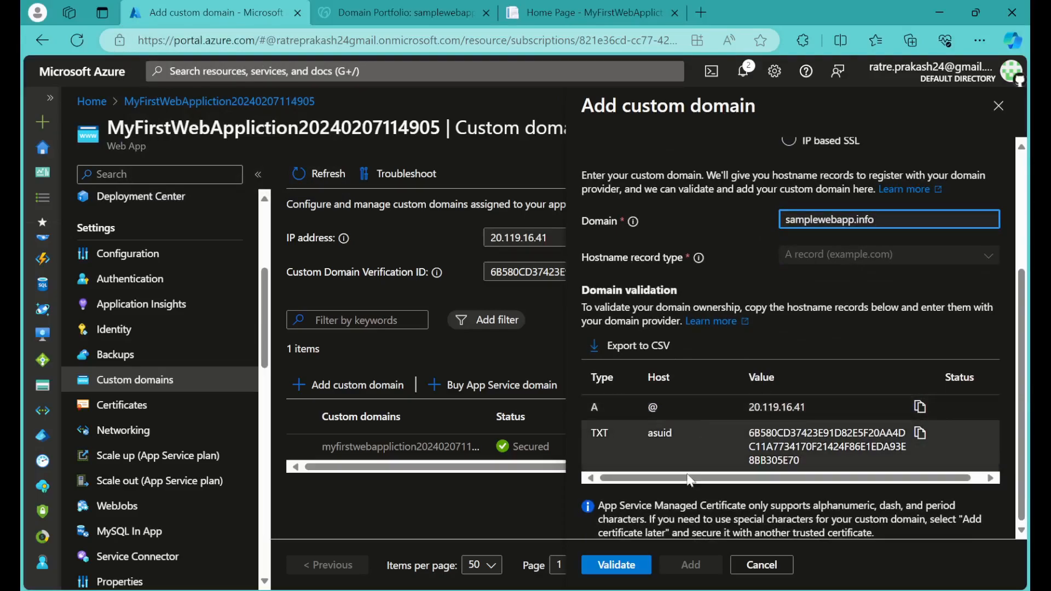
{"action": "left_click", "coordinate": [623, 569]}
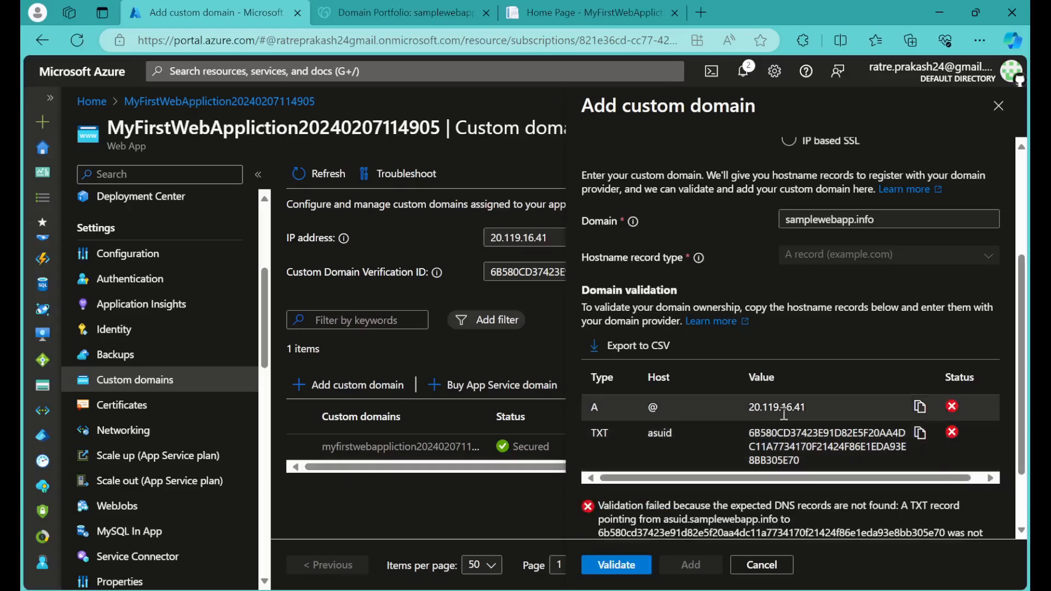
Step: Switch to GoDaddy, compare its DNS records with Azure's required ones, and start a new record for samplewebapp.info
{"action": "left_click", "coordinate": [372, 12]}
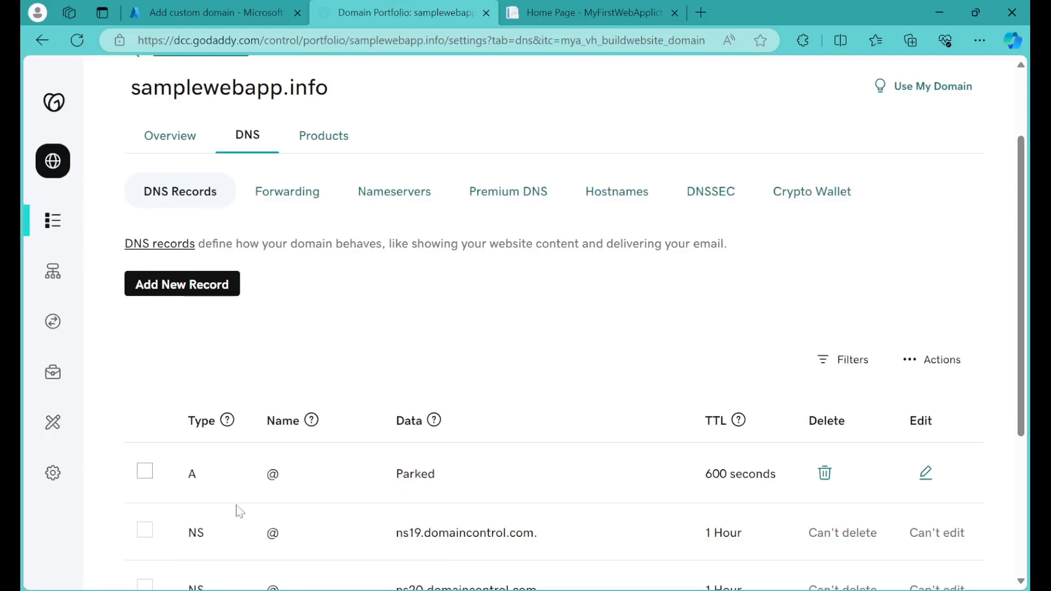
{"action": "left_click", "coordinate": [207, 8]}
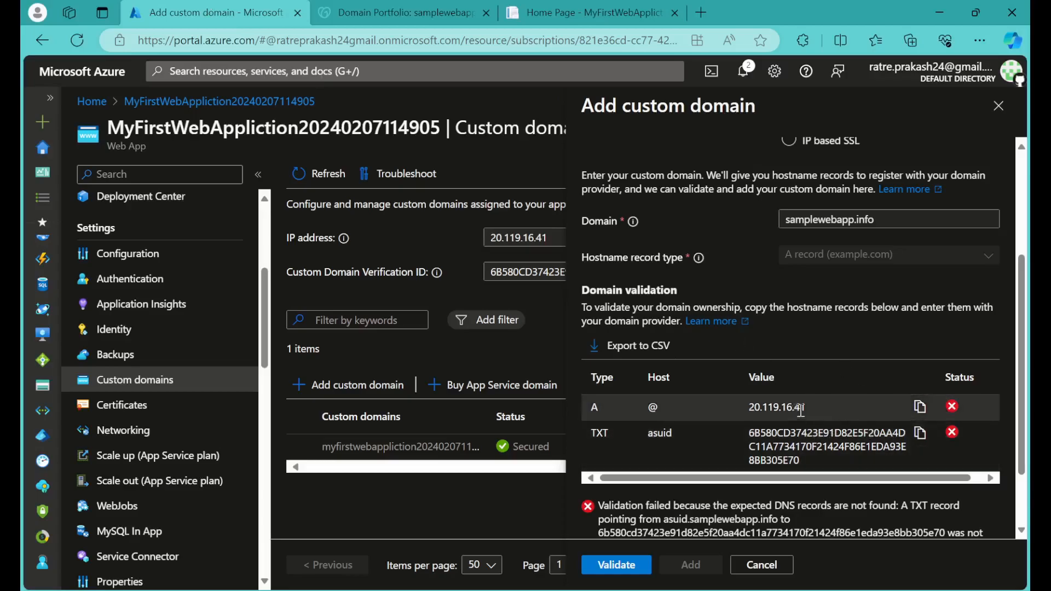
{"action": "left_click", "coordinate": [380, 11]}
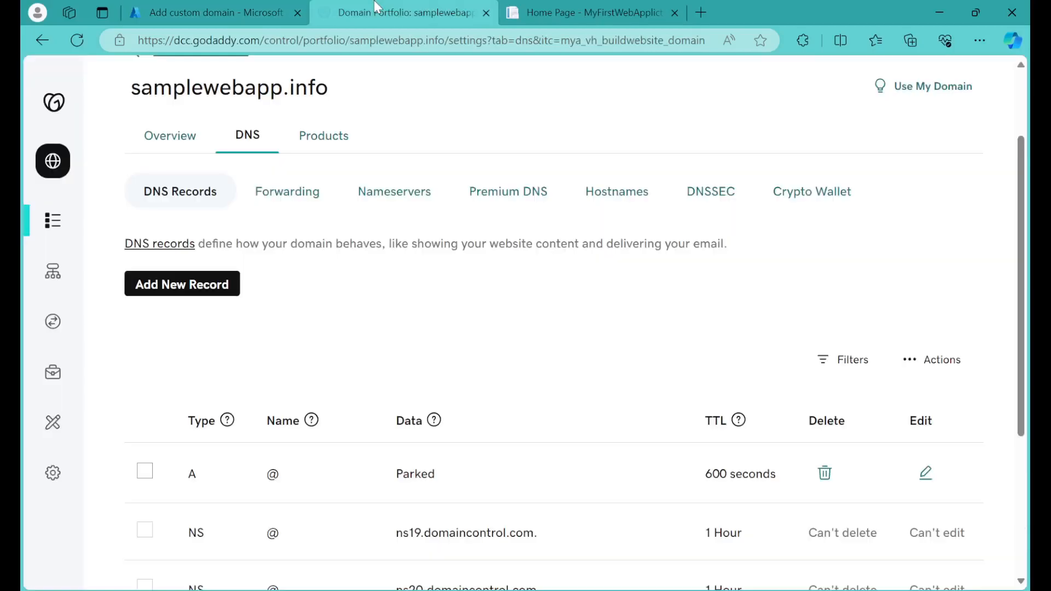
{"action": "scroll", "coordinate": [398, 214], "scroll_direction": "down", "scroll_amount": 3}
{"action": "scroll", "coordinate": [383, 208], "scroll_direction": "up", "scroll_amount": 3}
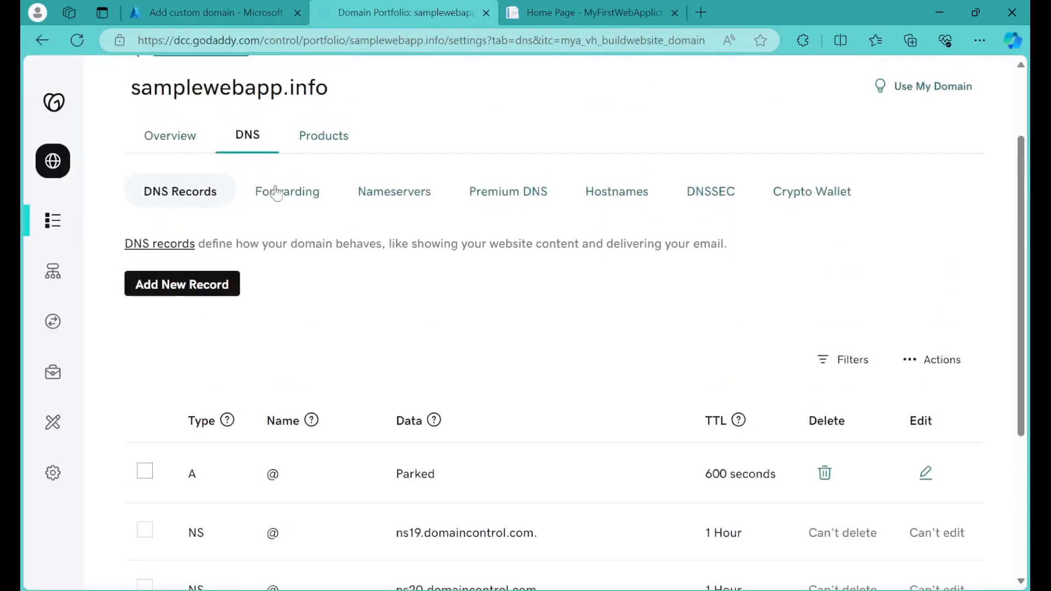
{"action": "left_click", "coordinate": [171, 293]}
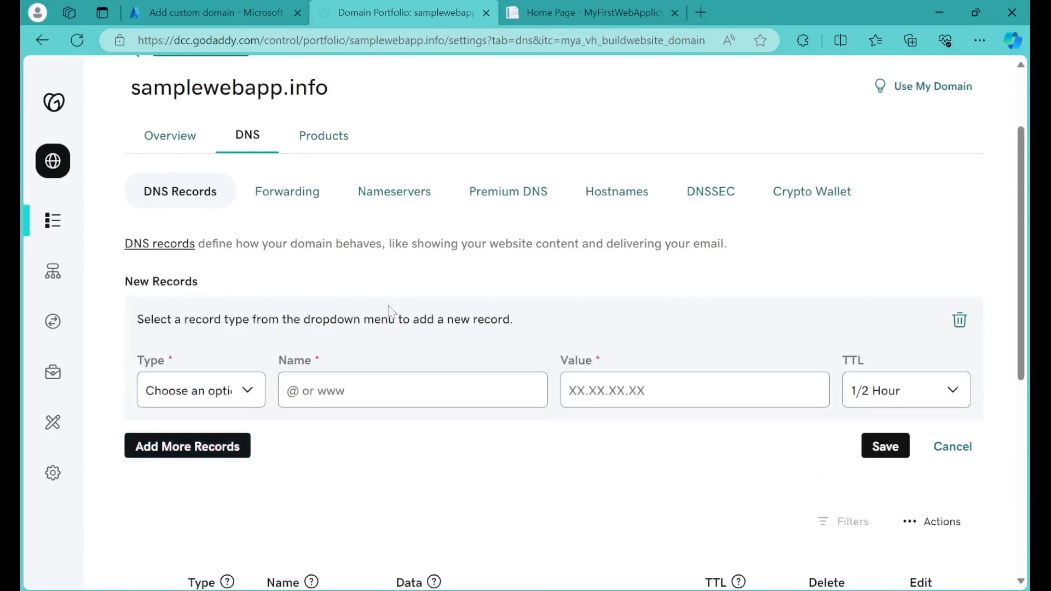
Step: Check the required A record in Azure and set the new GoDaddy record to type A with name @
{"action": "left_click", "coordinate": [205, 13]}
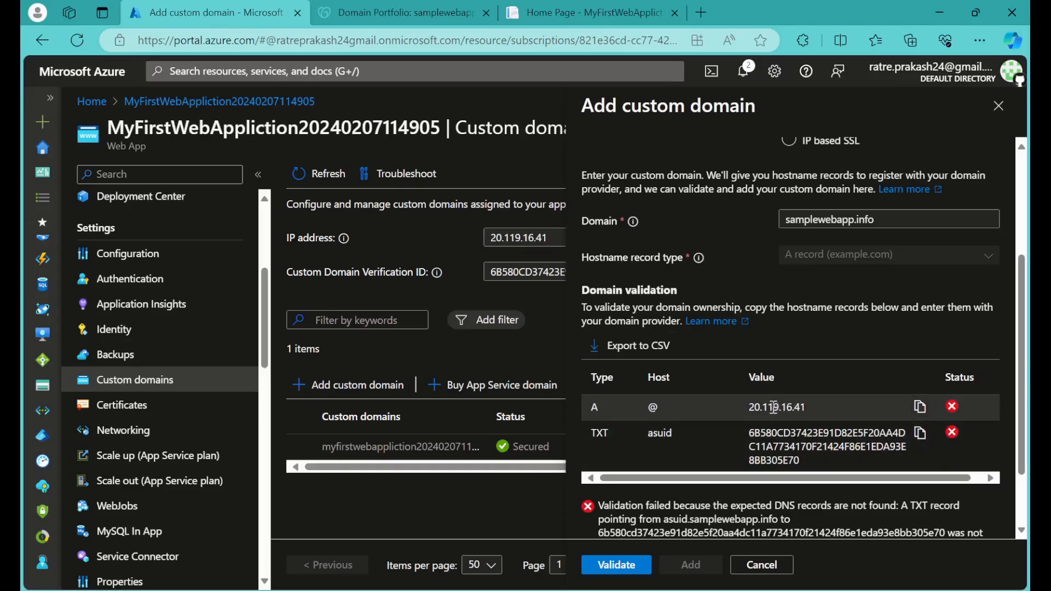
{"action": "left_click_drag", "start_coordinate": [751, 408], "coordinate": [803, 406]}
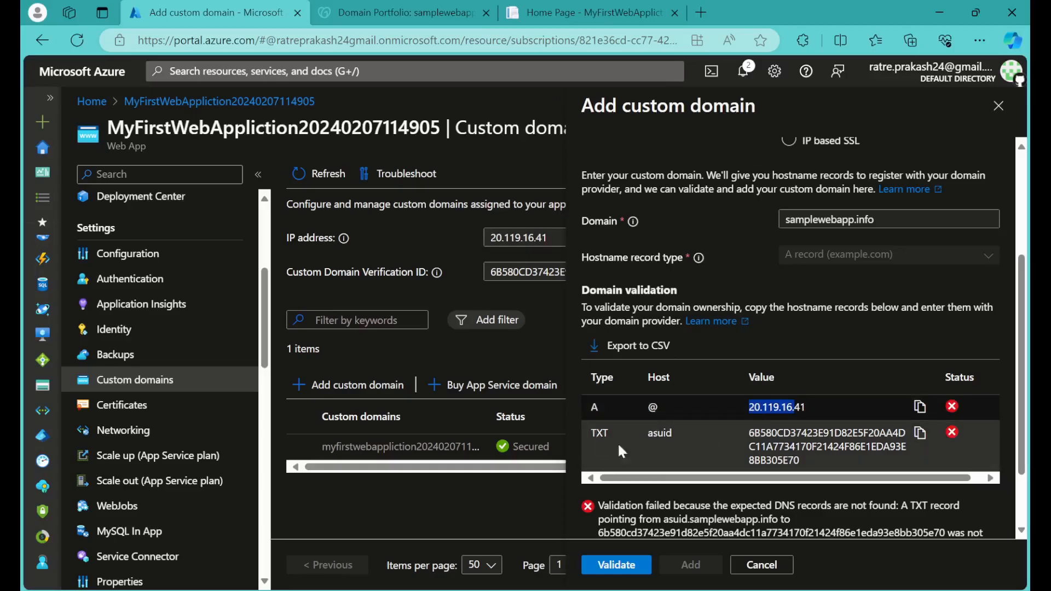
{"action": "left_click", "coordinate": [708, 412]}
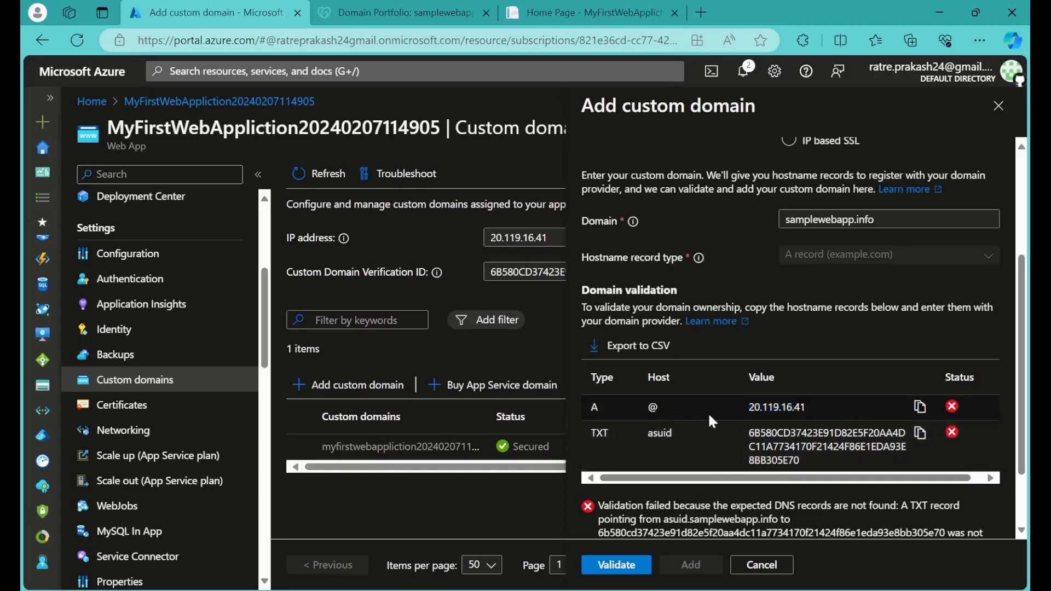
{"action": "left_click", "coordinate": [405, 12]}
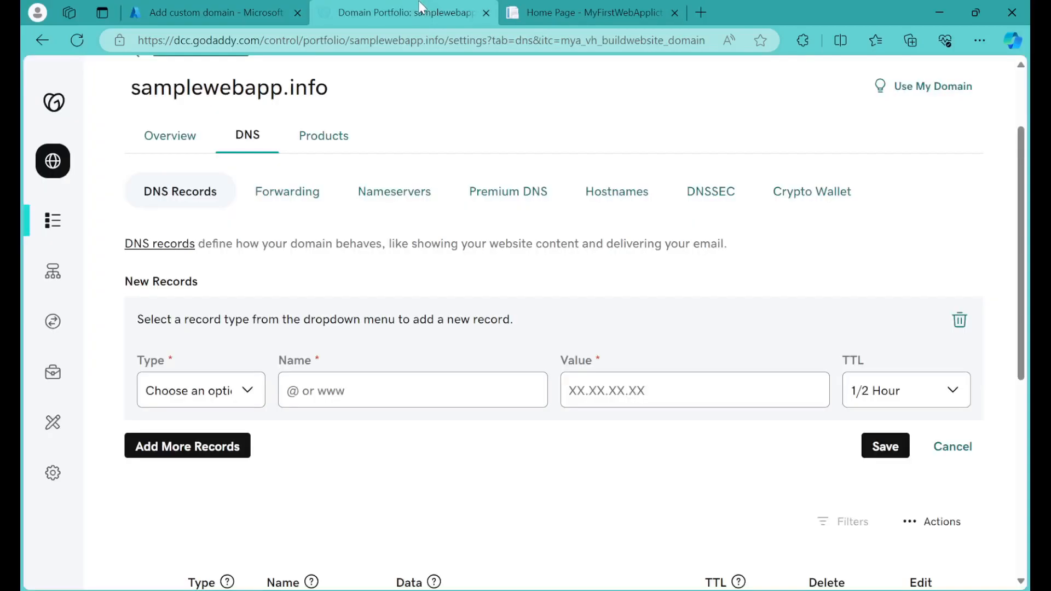
{"action": "left_click", "coordinate": [164, 390]}
{"action": "left_click", "coordinate": [164, 436]}
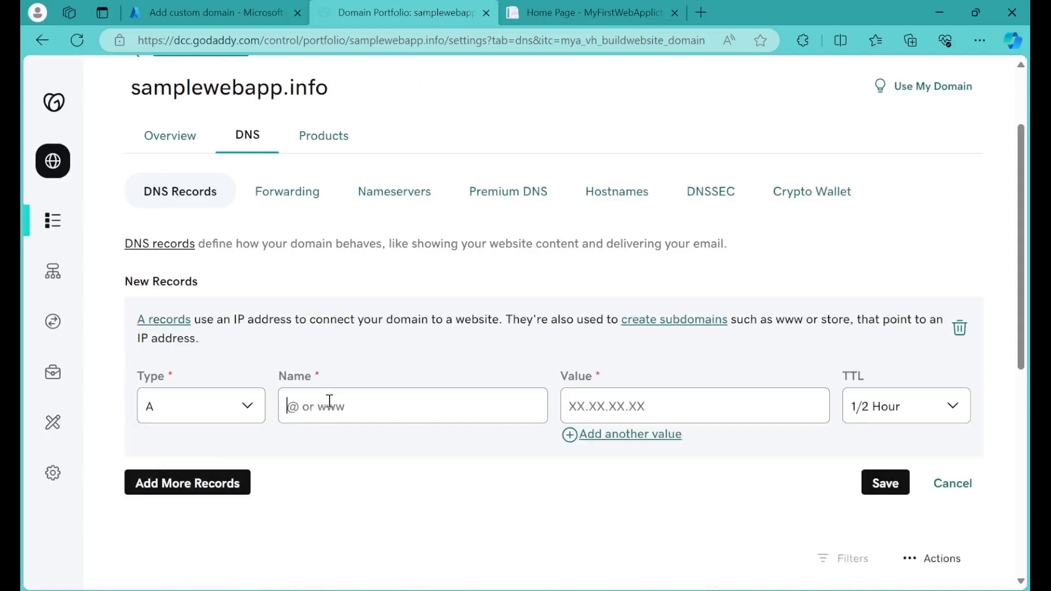
{"action": "type", "text": "@"}
Step: Copy the A record's IP address from Azure, enter 20.119.16.41 as the GoDaddy record's value, and save it
{"action": "left_click", "coordinate": [206, 12]}
{"action": "left_click", "coordinate": [920, 407]}
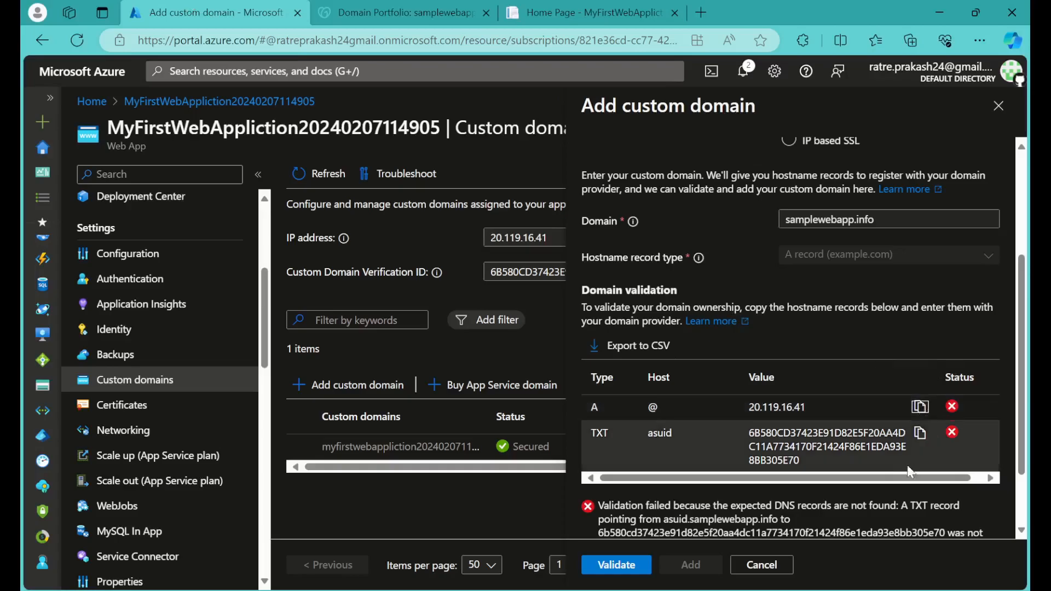
{"action": "left_click", "coordinate": [351, 13]}
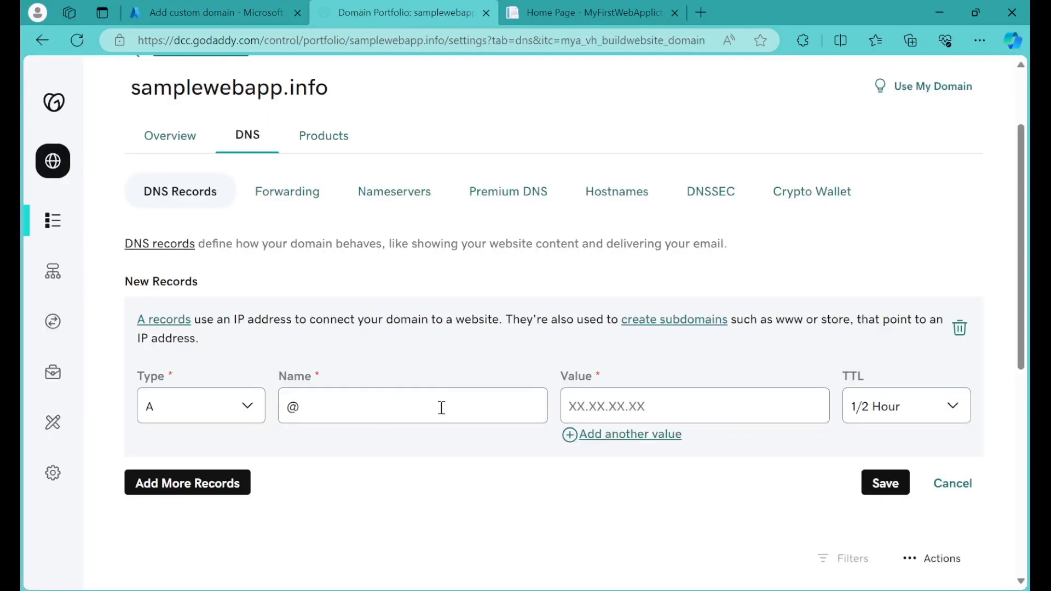
{"action": "key", "text": "ctrl+v"}
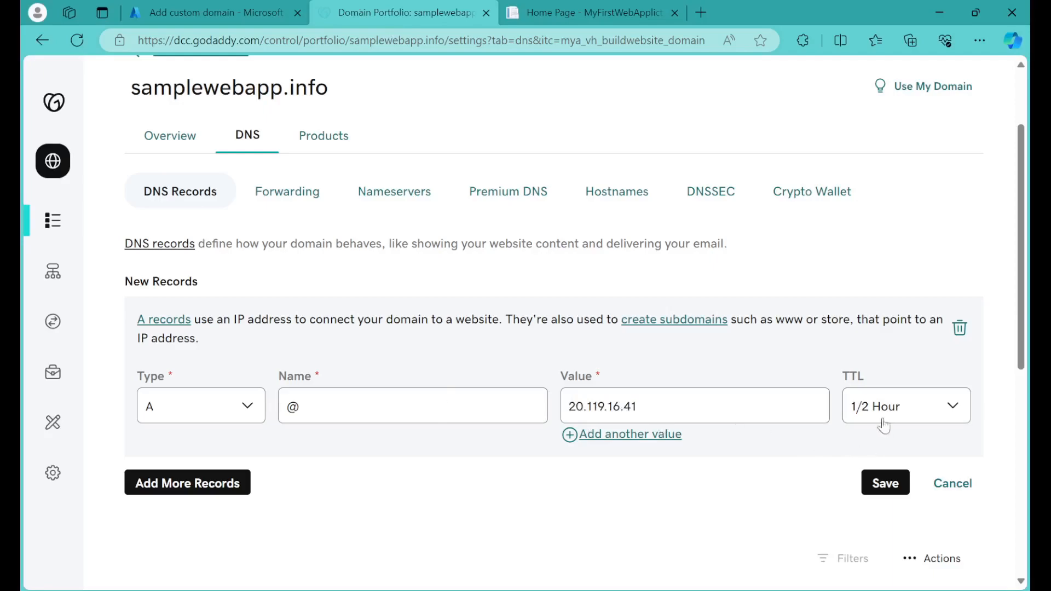
{"action": "left_click", "coordinate": [885, 484]}
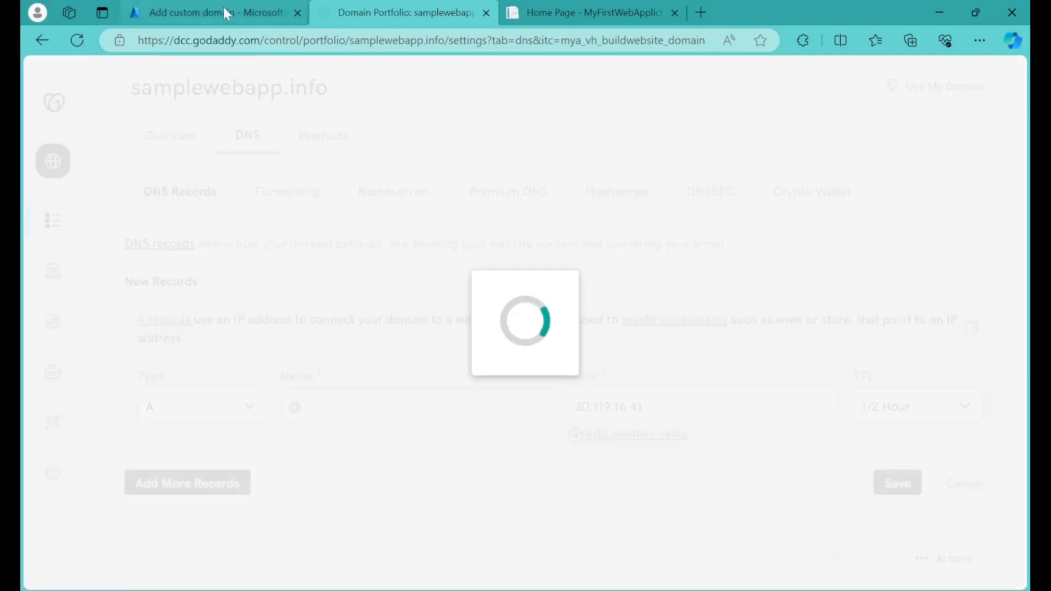
Step: Examine the required TXT record in Azure and check the GoDaddy DNS list for the new A record
{"action": "left_click", "coordinate": [219, 14]}
{"action": "scroll", "coordinate": [834, 403], "scroll_direction": "down", "scroll_amount": 1}
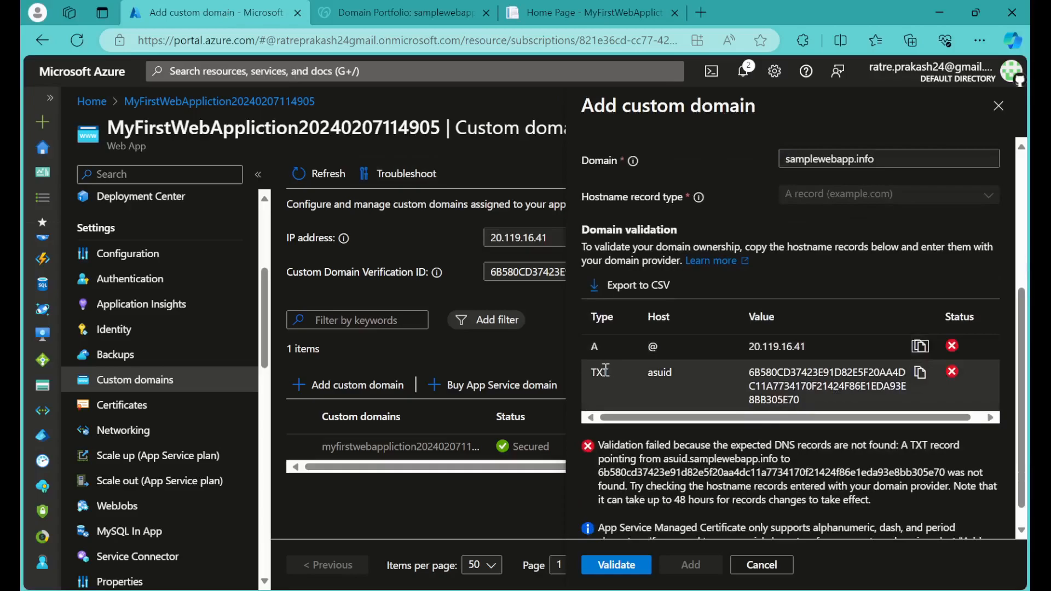
{"action": "left_click_drag", "start_coordinate": [675, 373], "coordinate": [646, 373]}
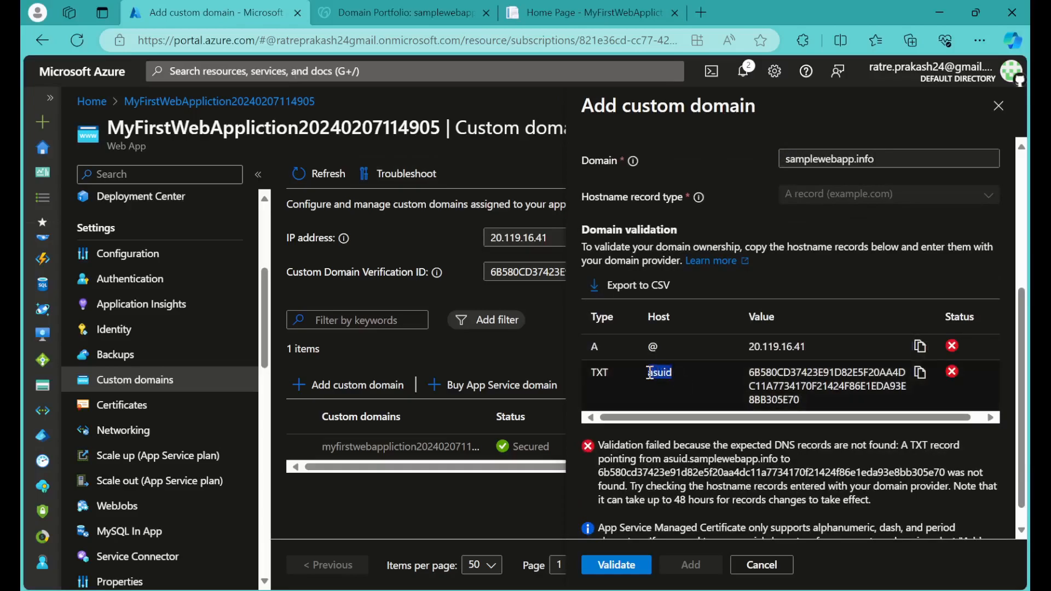
{"action": "left_click", "coordinate": [395, 13]}
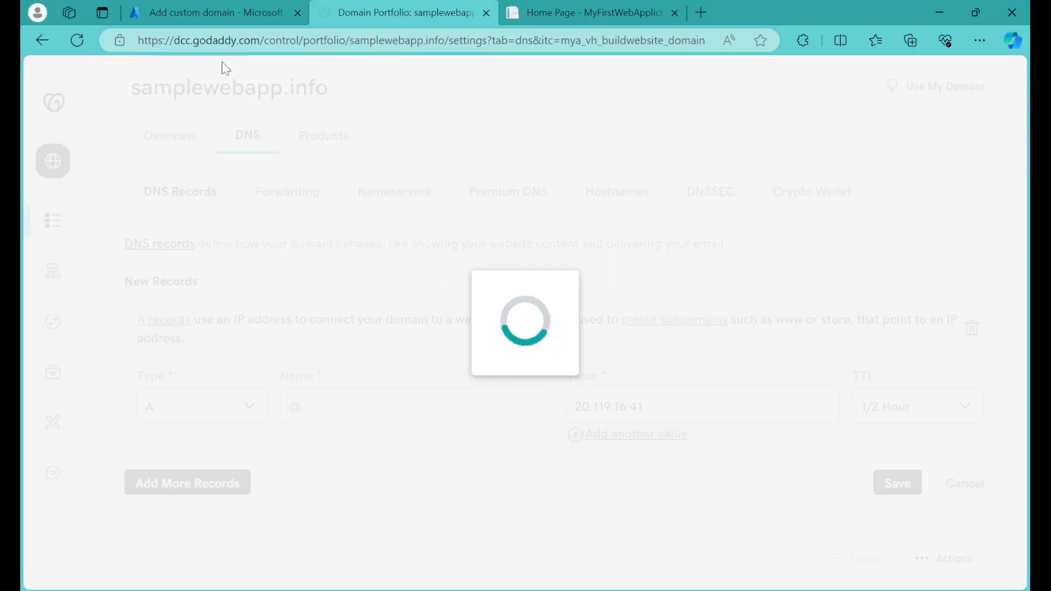
{"action": "left_click", "coordinate": [238, 15]}
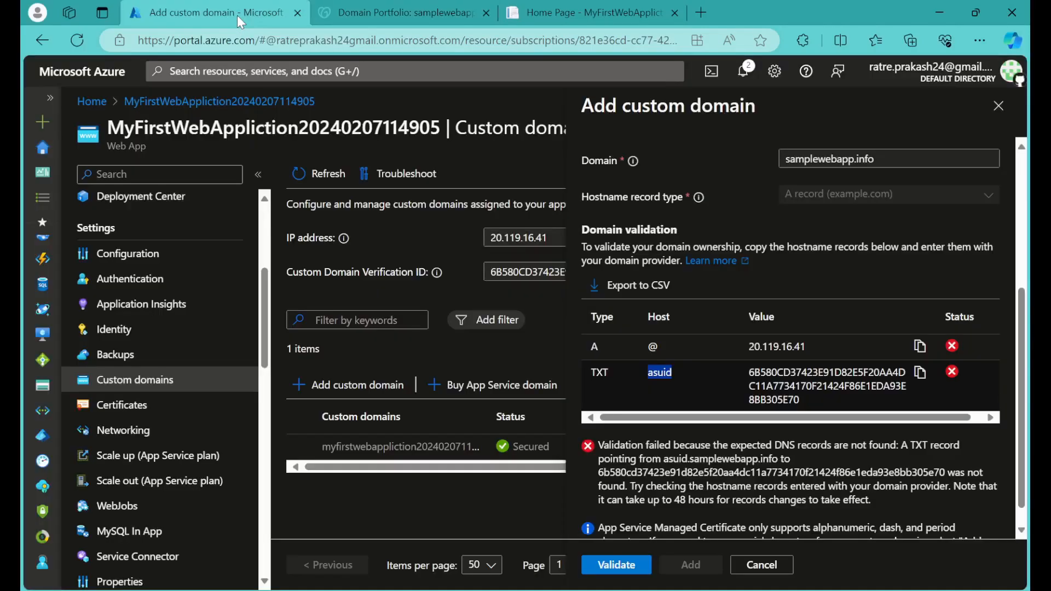
{"action": "left_click", "coordinate": [344, 7]}
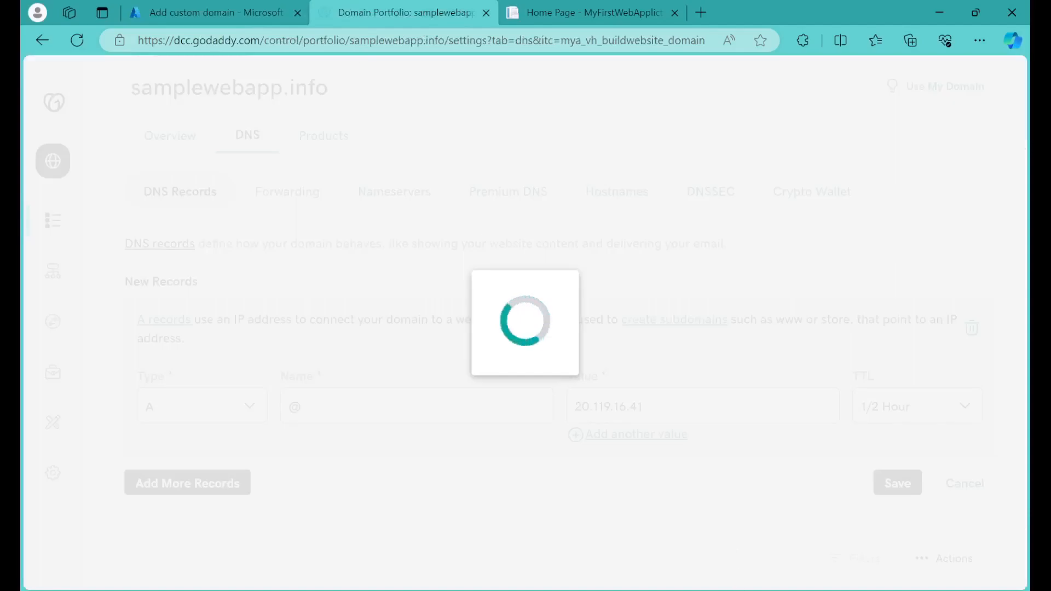
{"action": "key", "text": "alt+Tab"}
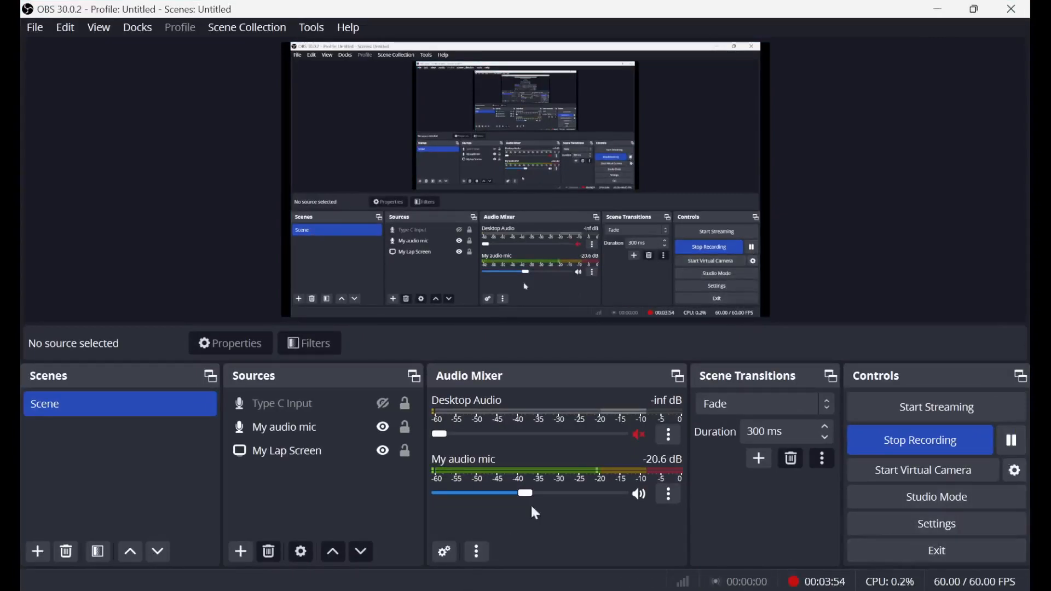
{"action": "left_click", "coordinate": [938, 8]}
{"action": "left_click", "coordinate": [208, 12]}
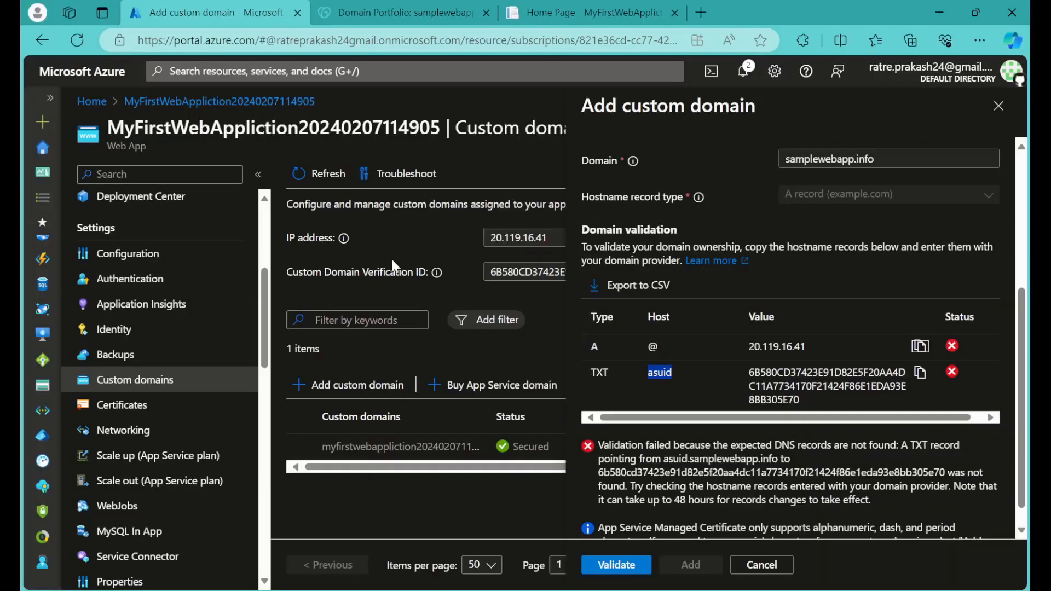
{"action": "left_click", "coordinate": [608, 377]}
{"action": "left_click", "coordinate": [393, 3]}
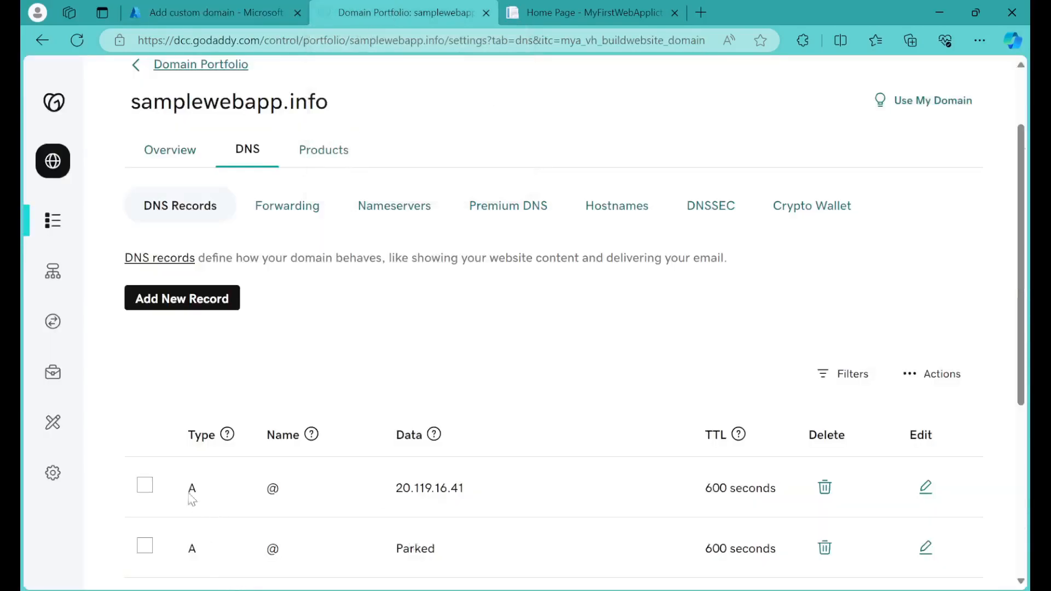
Step: Pick out the asuid host in Azure and start a new GoDaddy DNS record of type TXT
{"action": "left_click", "coordinate": [213, 12]}
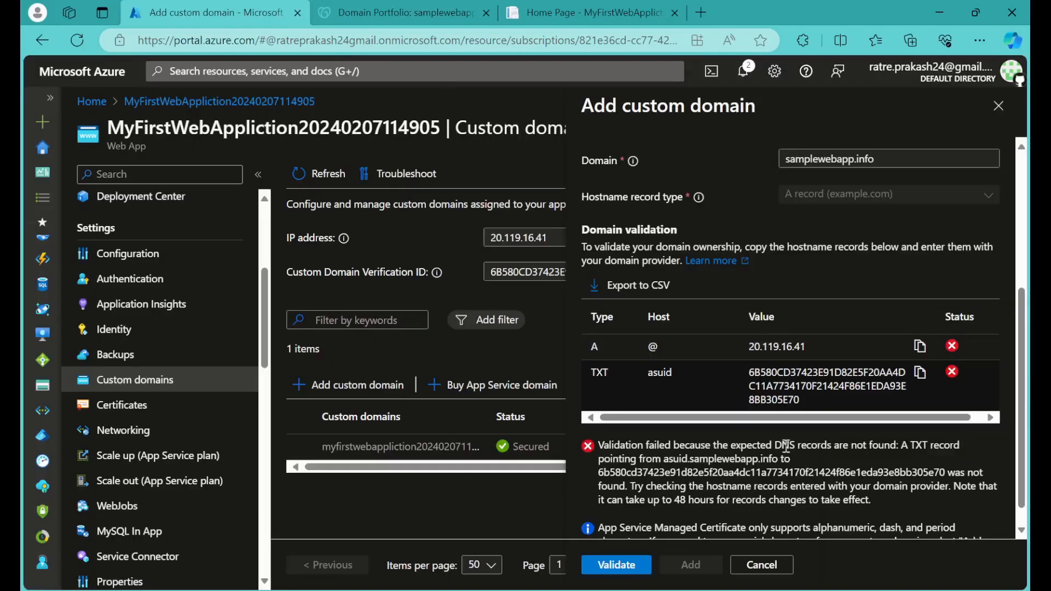
{"action": "double_click", "coordinate": [668, 371]}
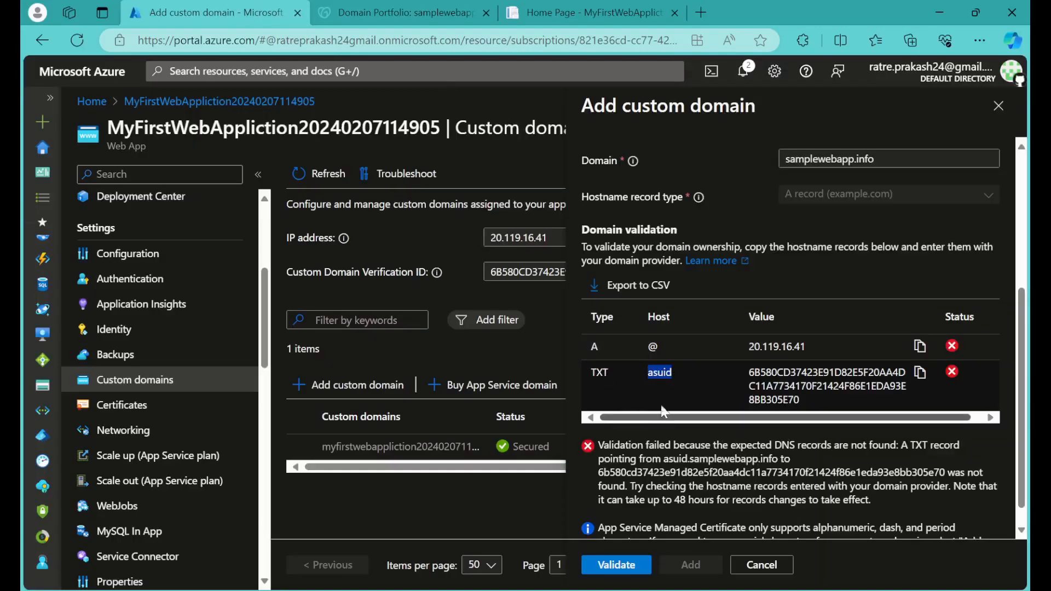
{"action": "left_click", "coordinate": [328, 12]}
{"action": "left_click", "coordinate": [205, 303]}
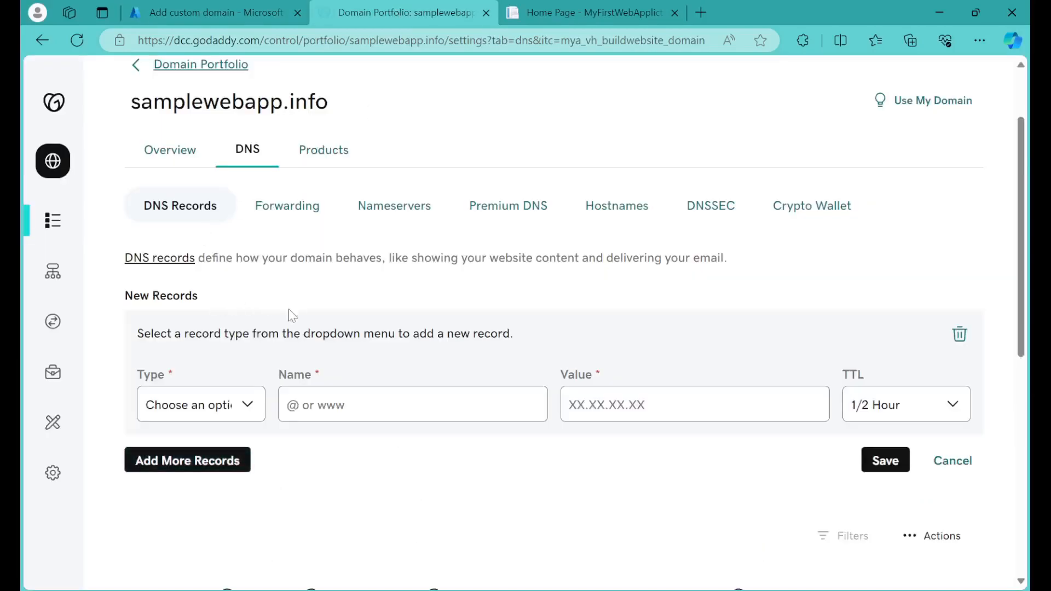
{"action": "left_click", "coordinate": [200, 403]}
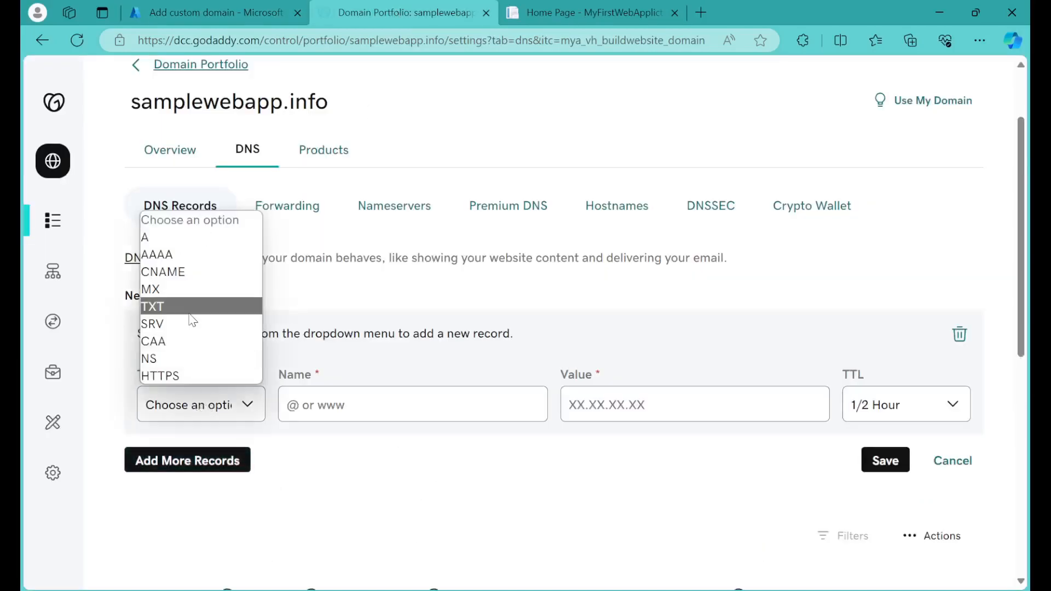
{"action": "left_click", "coordinate": [189, 306]}
Step: Set the TXT record's name to asuid, copied from the required host in Azure
{"action": "left_click", "coordinate": [355, 401]}
{"action": "type", "text": "20.119.16.41"}
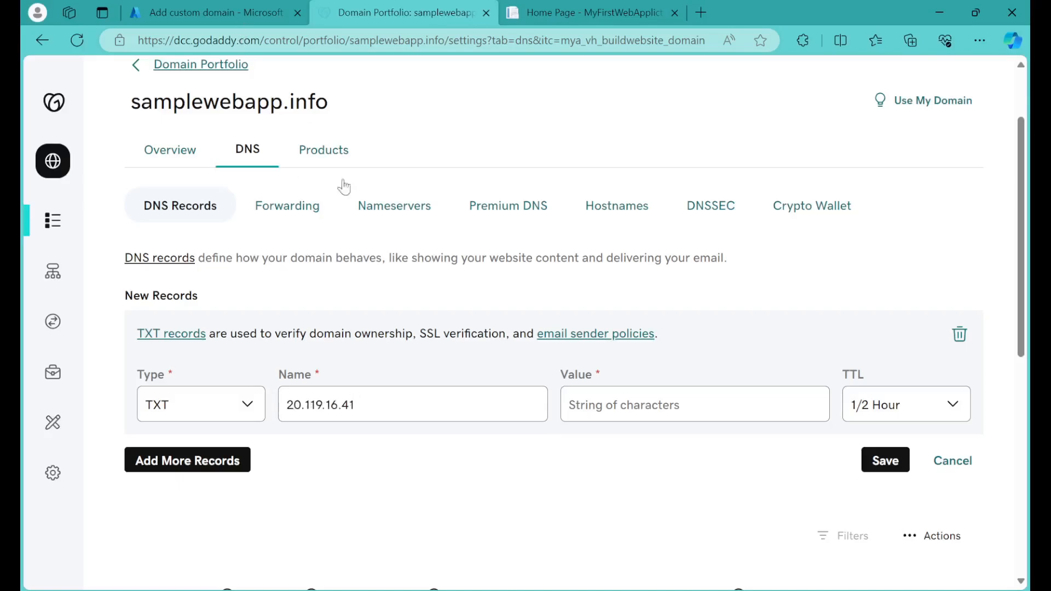
{"action": "left_click", "coordinate": [193, 8]}
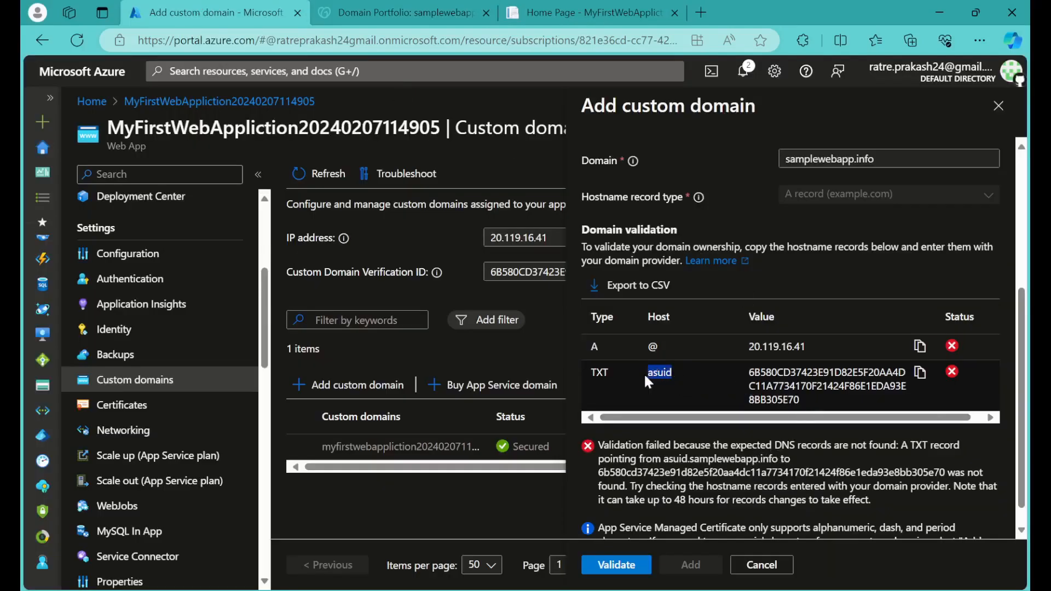
{"action": "left_click", "coordinate": [405, 12]}
{"action": "triple_click", "coordinate": [372, 402]}
{"action": "type", "text": "asuid"}
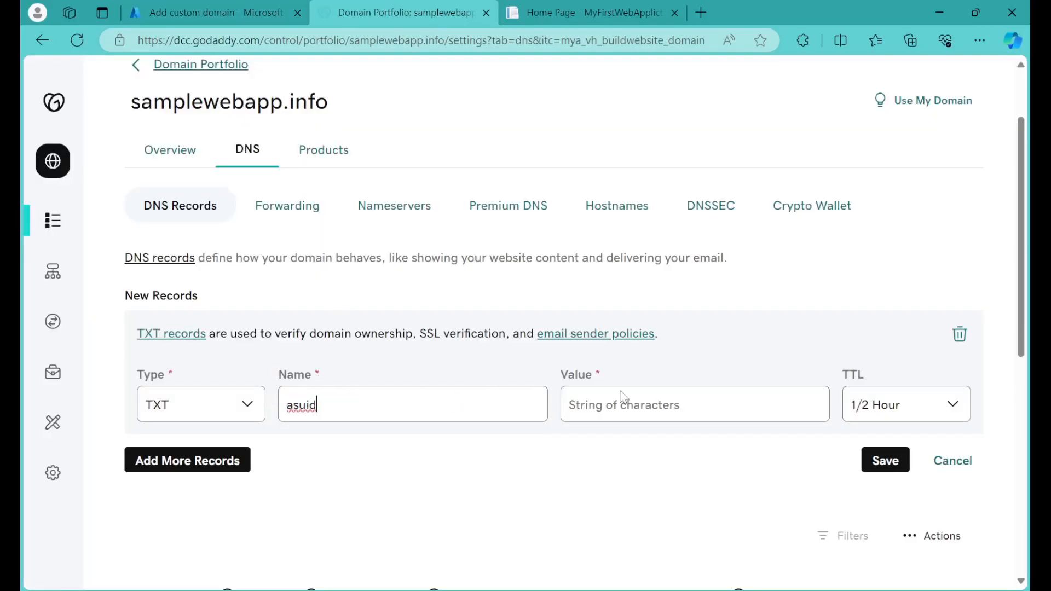
Step: Copy the domain verification ID from Azure into the TXT record's value, save the record, and dismiss the notification
{"action": "left_click", "coordinate": [151, 9]}
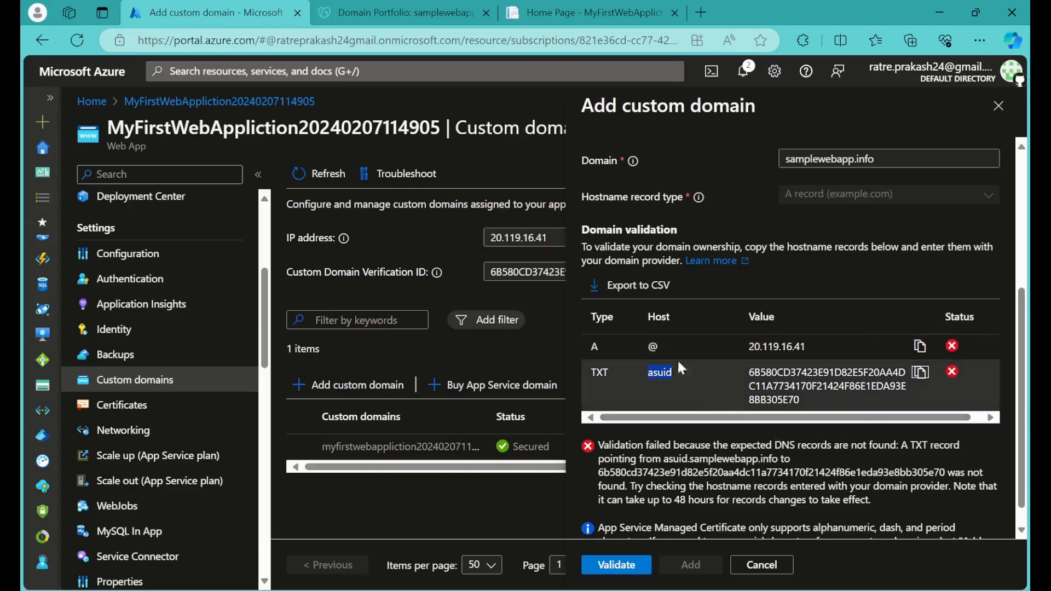
{"action": "left_click", "coordinate": [405, 12]}
{"action": "left_click", "coordinate": [611, 398]}
{"action": "type", "text": "6B580CD37423E91D82E5F20AA4DC11A7734170F21424F86E1EDA93E8BB305E70"}
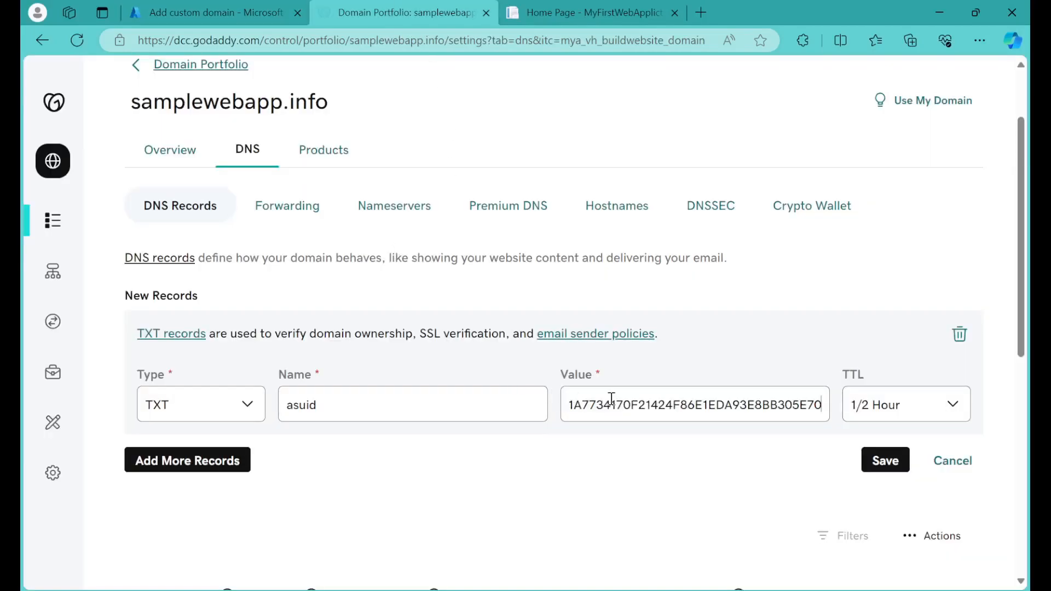
{"action": "left_click", "coordinate": [884, 463]}
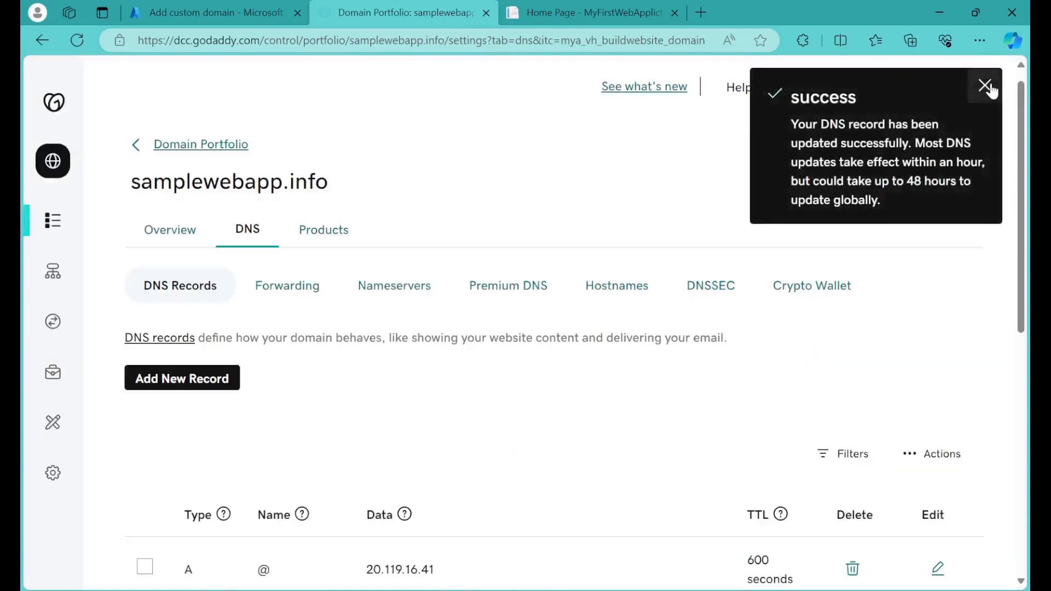
{"action": "left_click", "coordinate": [990, 87]}
Step: Examine the DNS records list for the new A and asuid TXT records and their values
{"action": "scroll", "coordinate": [743, 291], "scroll_direction": "down", "scroll_amount": 3}
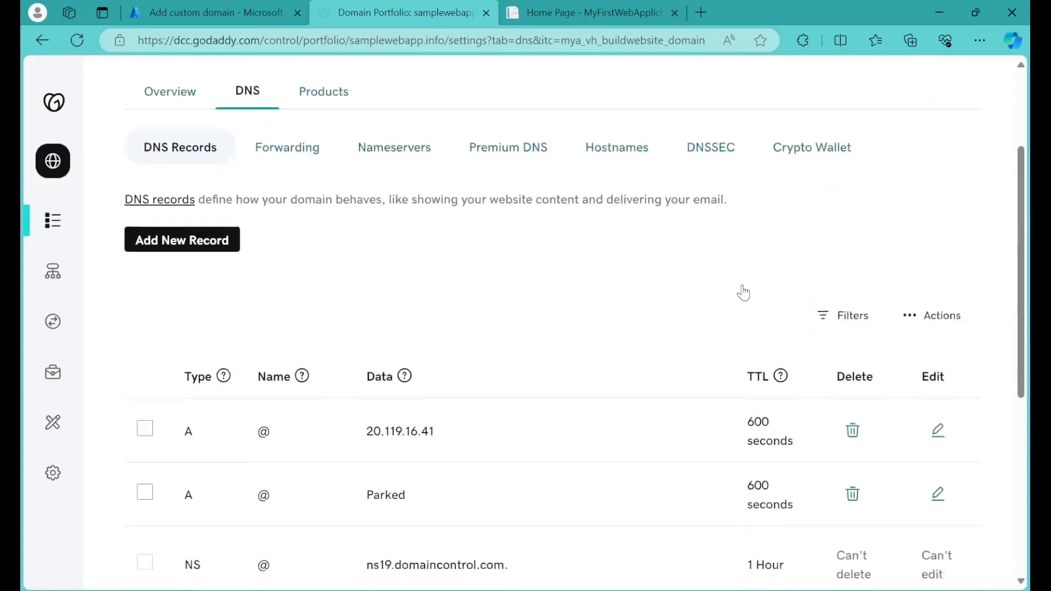
{"action": "scroll", "coordinate": [453, 409], "scroll_direction": "down", "scroll_amount": 1}
{"action": "scroll", "coordinate": [453, 416], "scroll_direction": "down", "scroll_amount": 6}
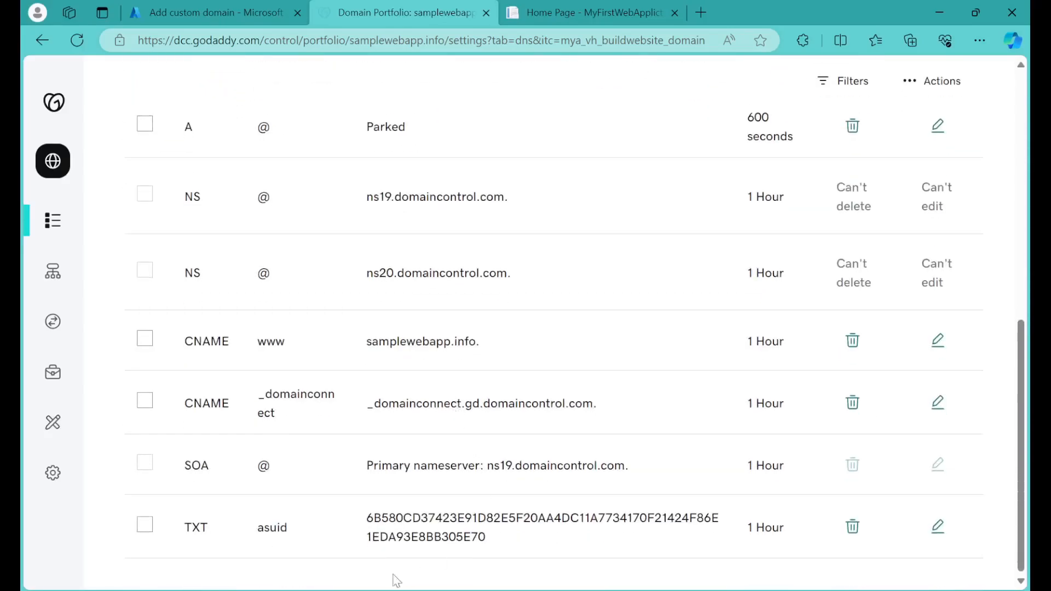
{"action": "scroll", "coordinate": [457, 529], "scroll_direction": "up", "scroll_amount": 3}
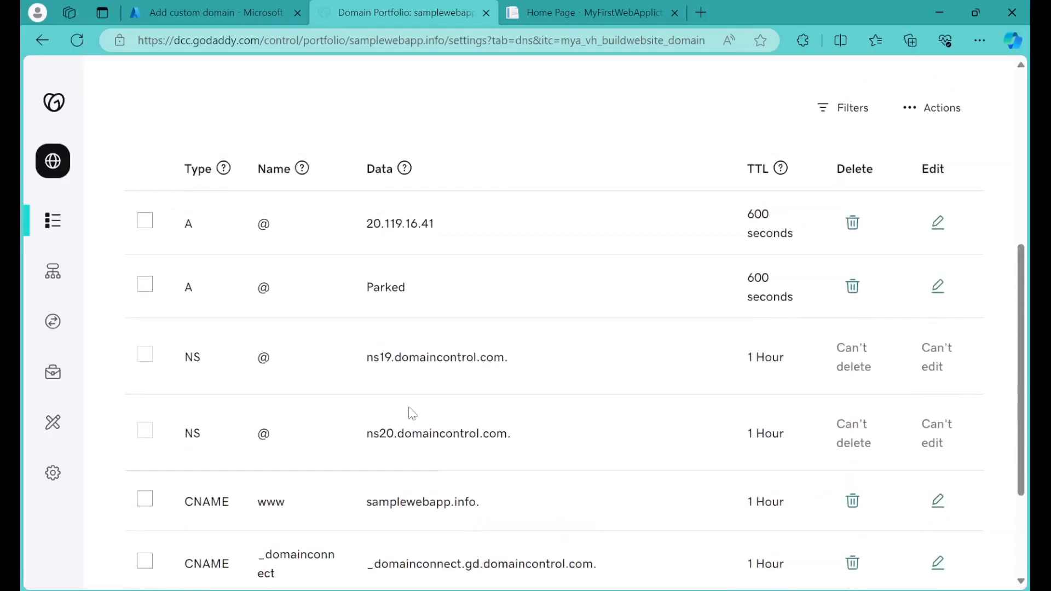
{"action": "left_click_drag", "start_coordinate": [360, 221], "coordinate": [480, 221]}
{"action": "scroll", "coordinate": [495, 244], "scroll_direction": "down", "scroll_amount": 3}
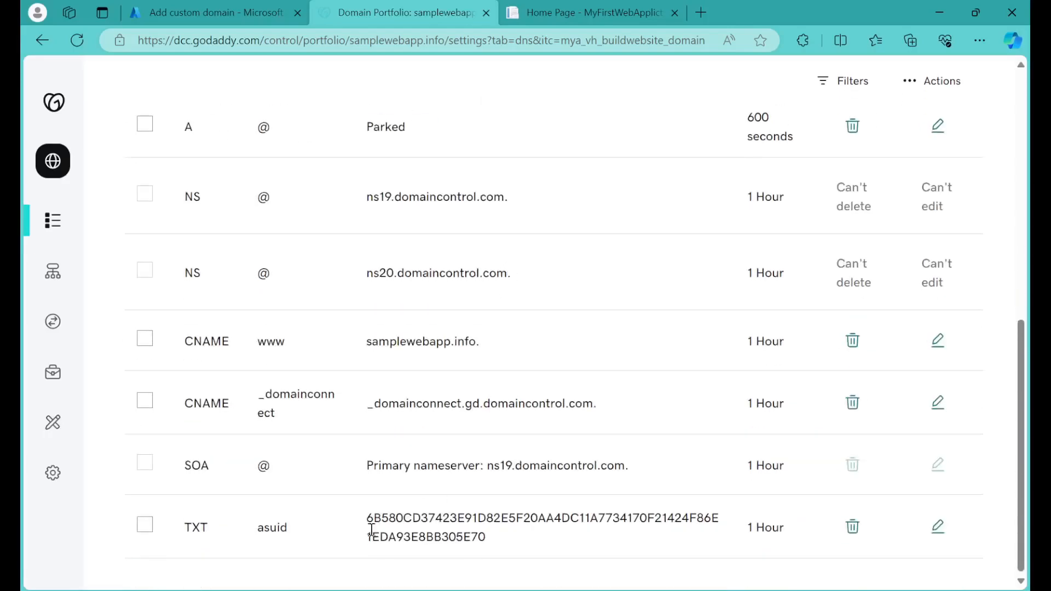
Step: Validate the A and TXT records for samplewebapp.info in Azure and add it to the web app as a custom domain
{"action": "left_click_drag", "start_coordinate": [359, 519], "coordinate": [530, 541]}
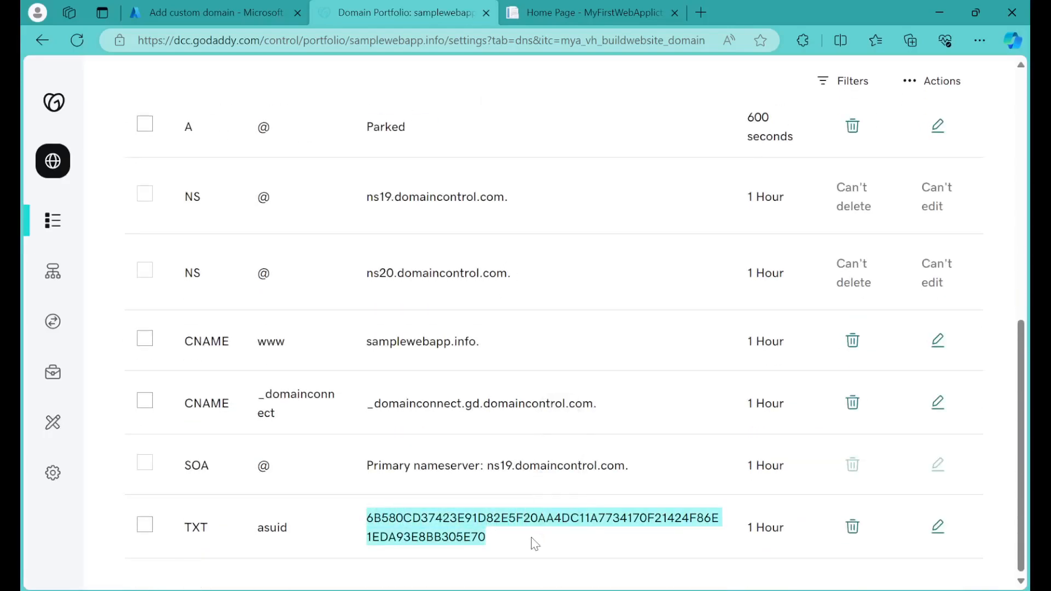
{"action": "left_click", "coordinate": [208, 12]}
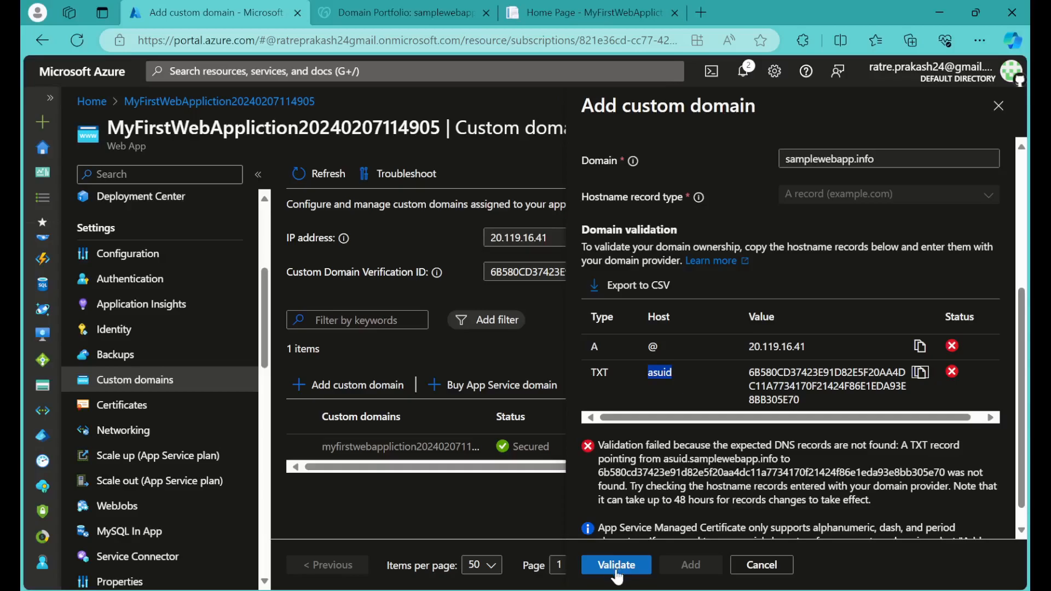
{"action": "left_click", "coordinate": [617, 572]}
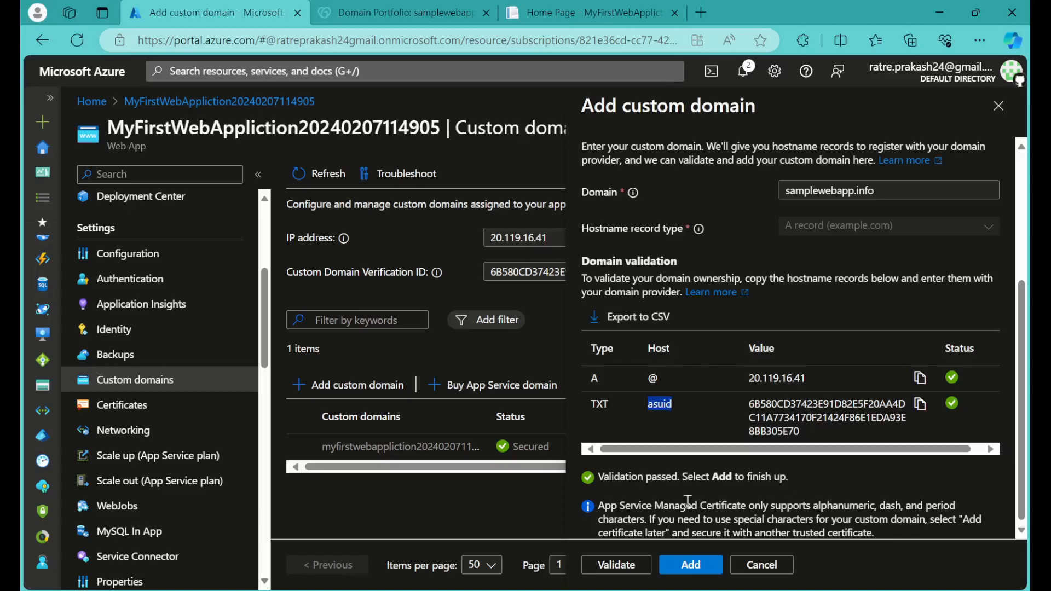
{"action": "left_click", "coordinate": [688, 571]}
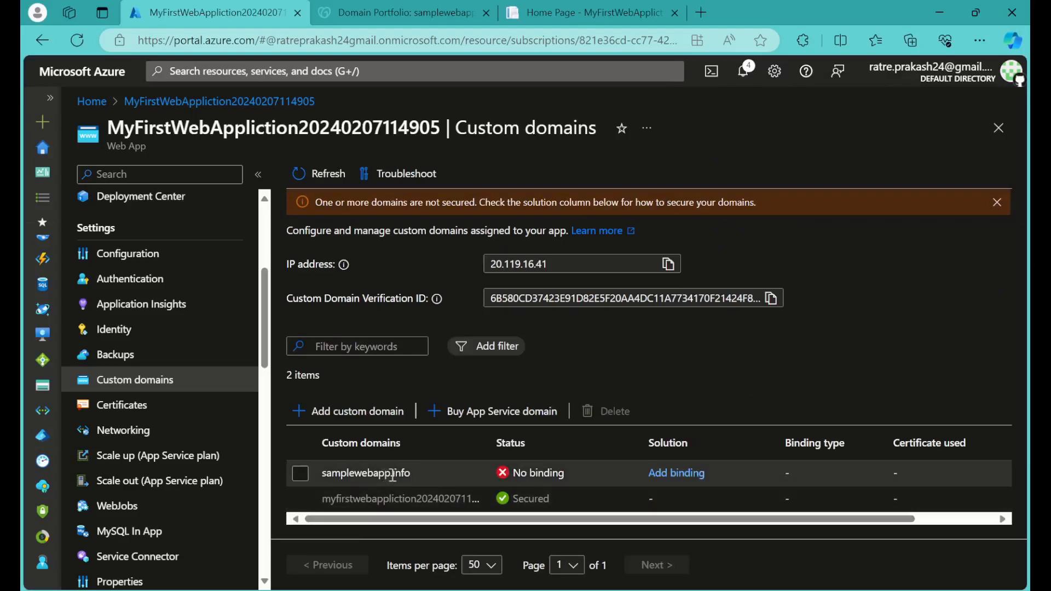
{"action": "left_click", "coordinate": [411, 474]}
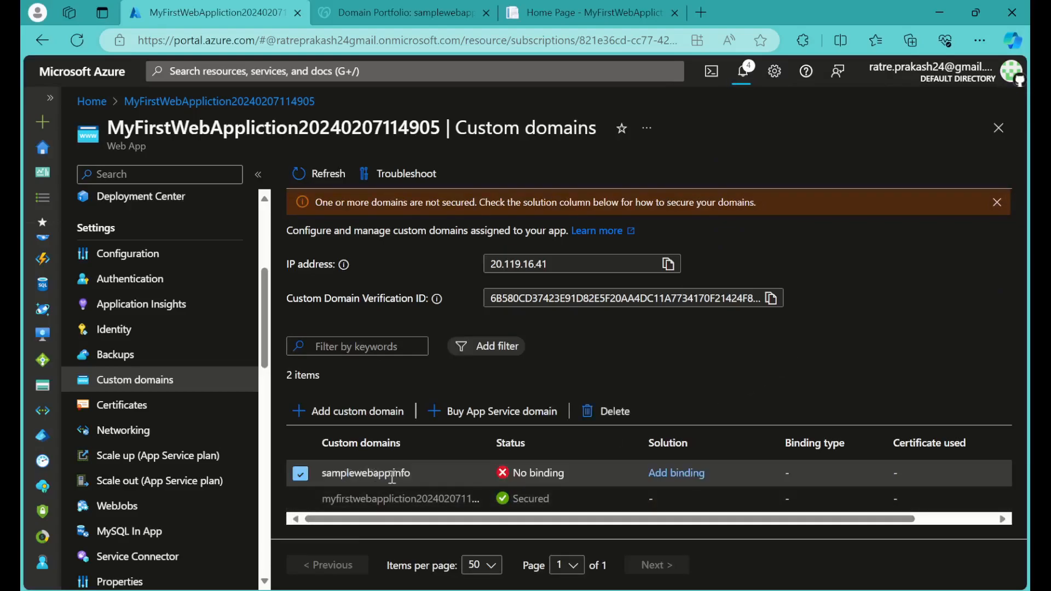
Step: Load samplewebapp.info in a new browser tab and check the page heading and the site address
{"action": "left_click", "coordinate": [424, 8]}
{"action": "scroll", "coordinate": [428, 170], "scroll_direction": "up", "scroll_amount": 10}
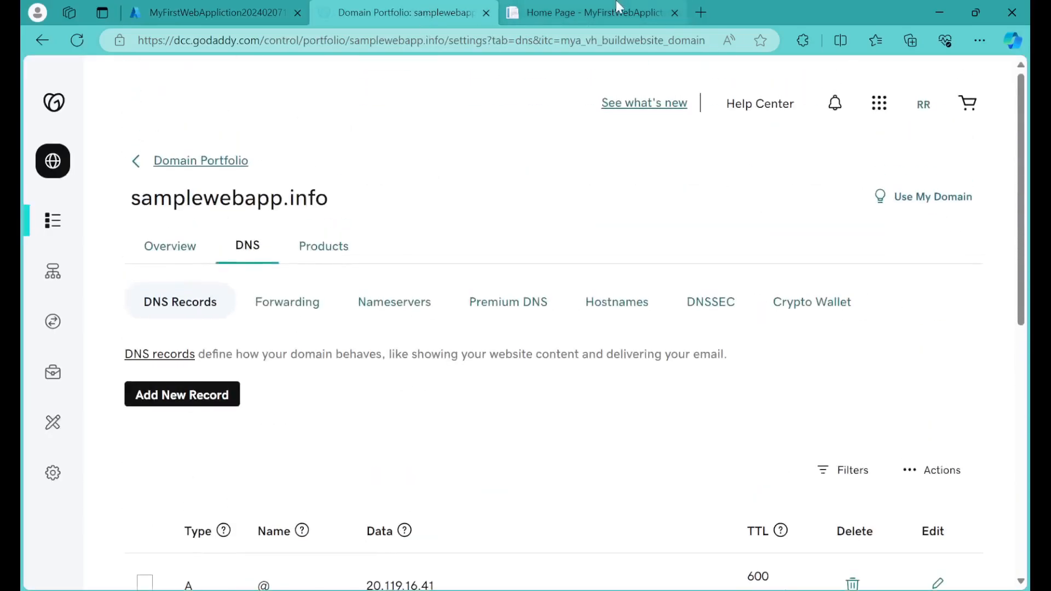
{"action": "left_click", "coordinate": [583, 12]}
{"action": "left_click", "coordinate": [410, 8]}
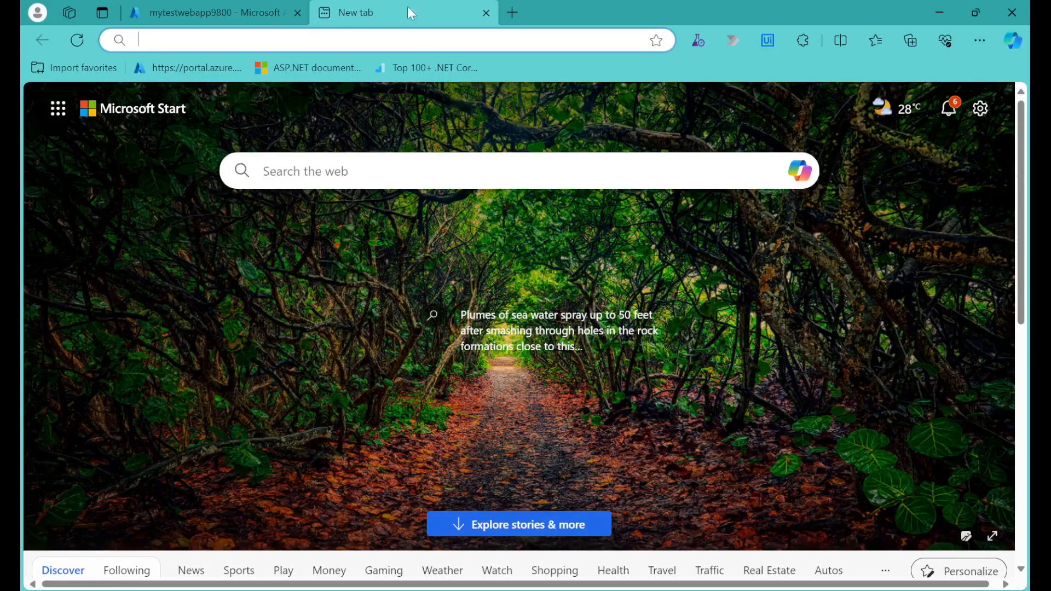
{"action": "left_click", "coordinate": [468, 45]}
{"action": "type", "text": "samplewebapp.info"}
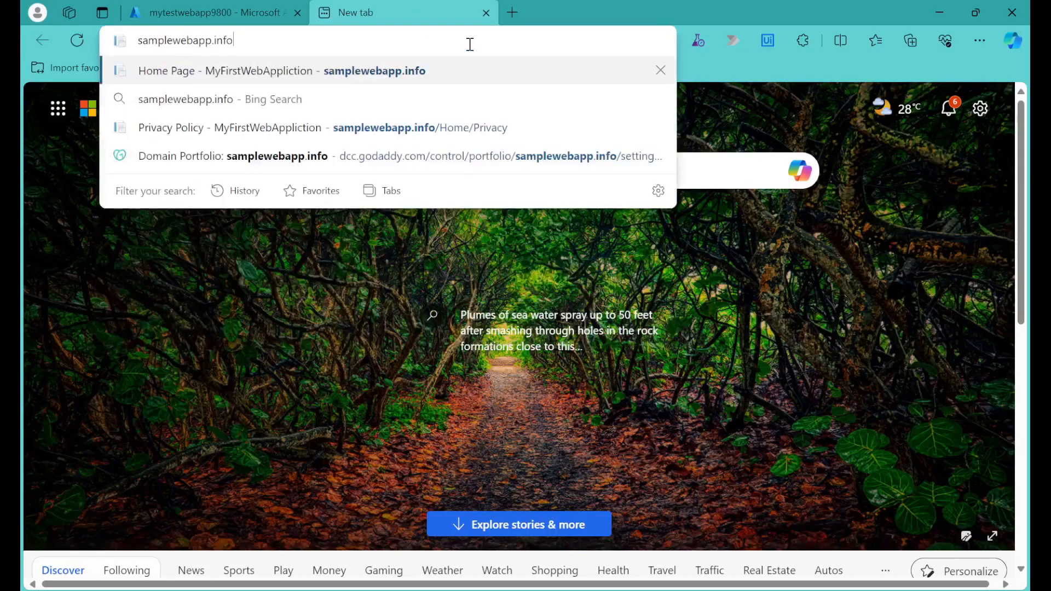
{"action": "key", "text": "Return"}
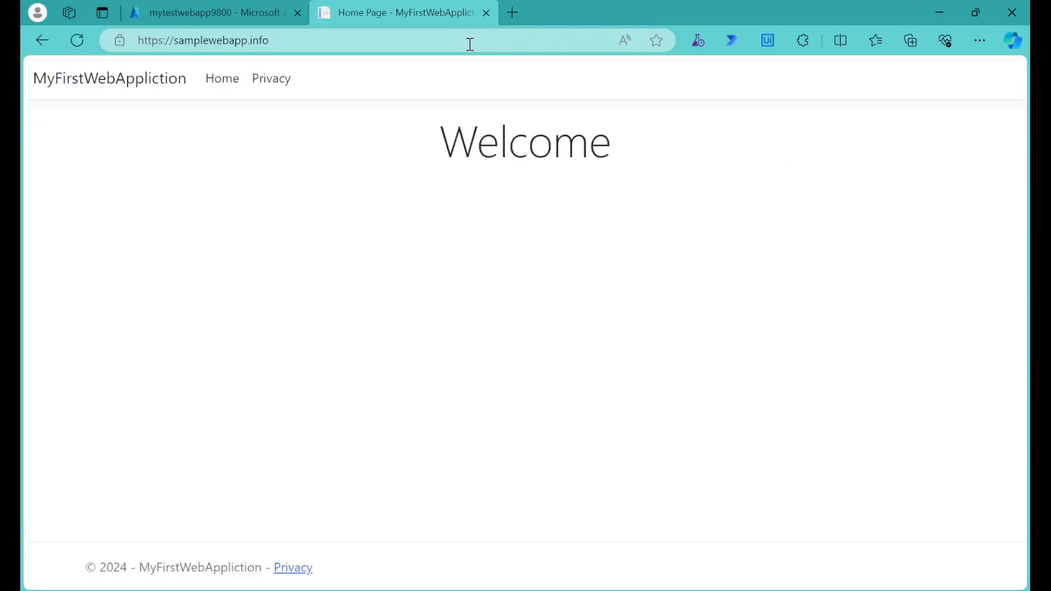
{"action": "left_click_drag", "start_coordinate": [434, 147], "coordinate": [669, 166]}
{"action": "left_click", "coordinate": [538, 227]}
{"action": "left_click", "coordinate": [291, 40]}
{"action": "left_click", "coordinate": [821, 300]}
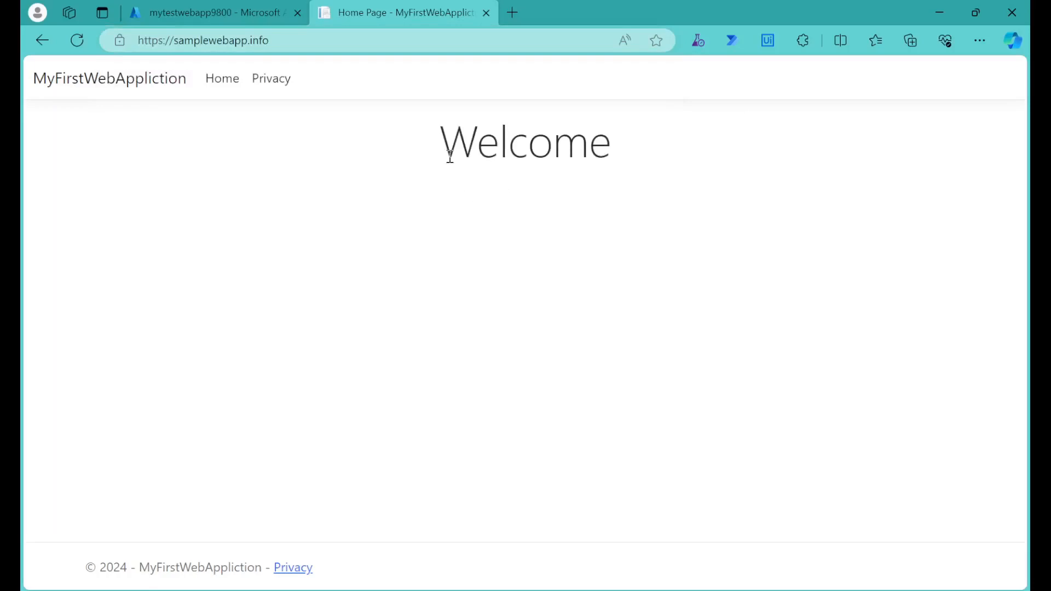